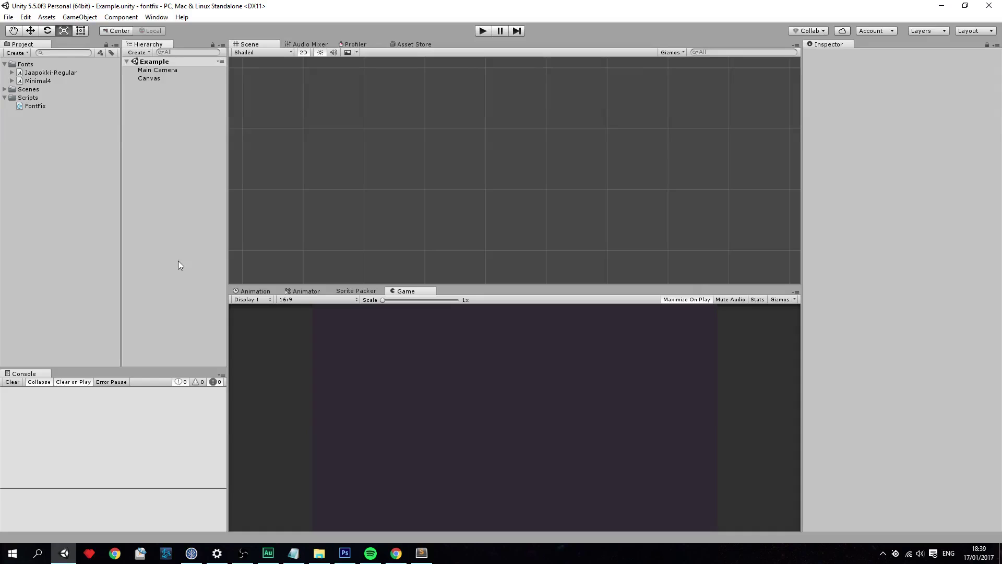
# Add a UI Text element under the Canvas and frame the Canvas in view
pyautogui.click(65, 73)
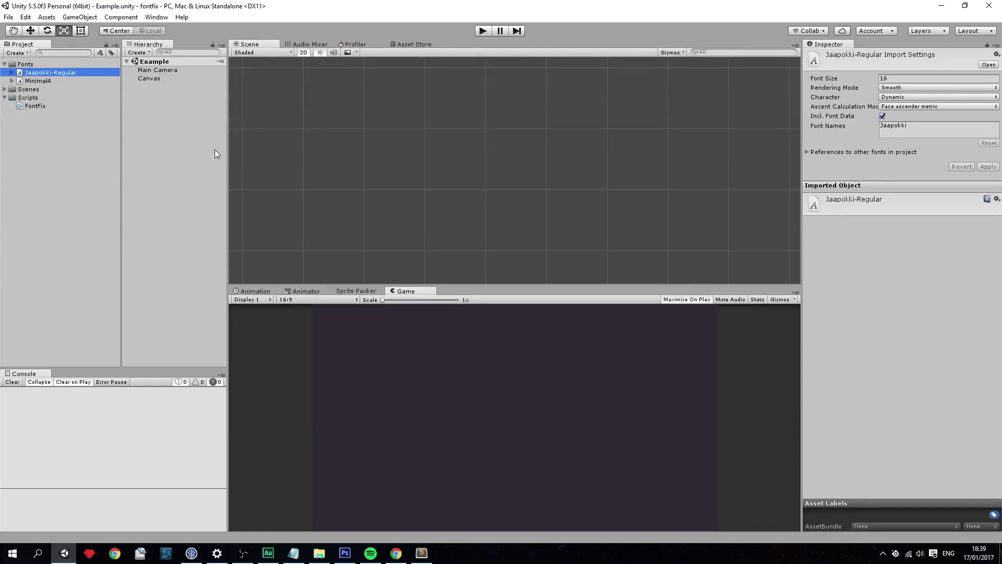
pyautogui.rightClick(165, 77)
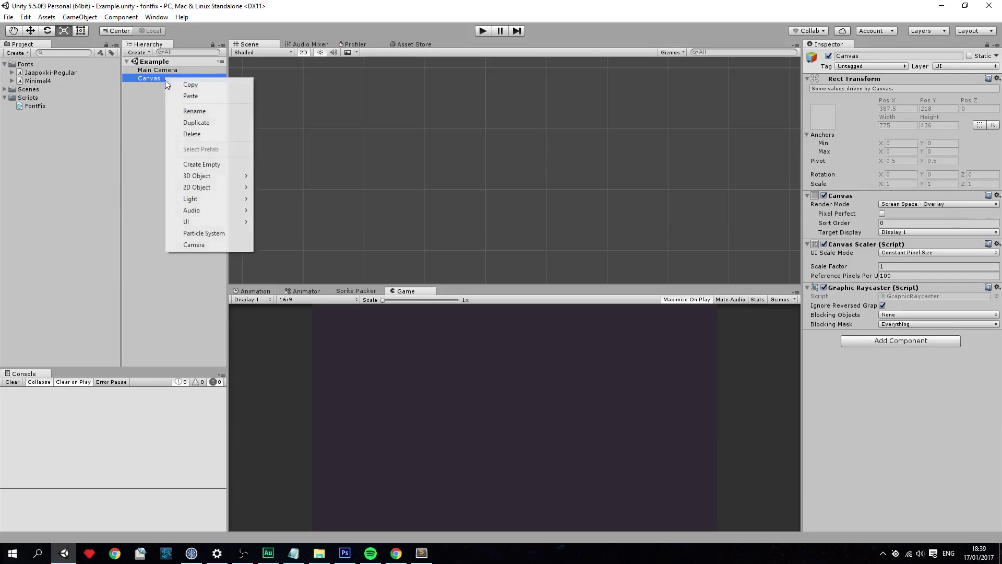
pyautogui.moveTo(211, 223)
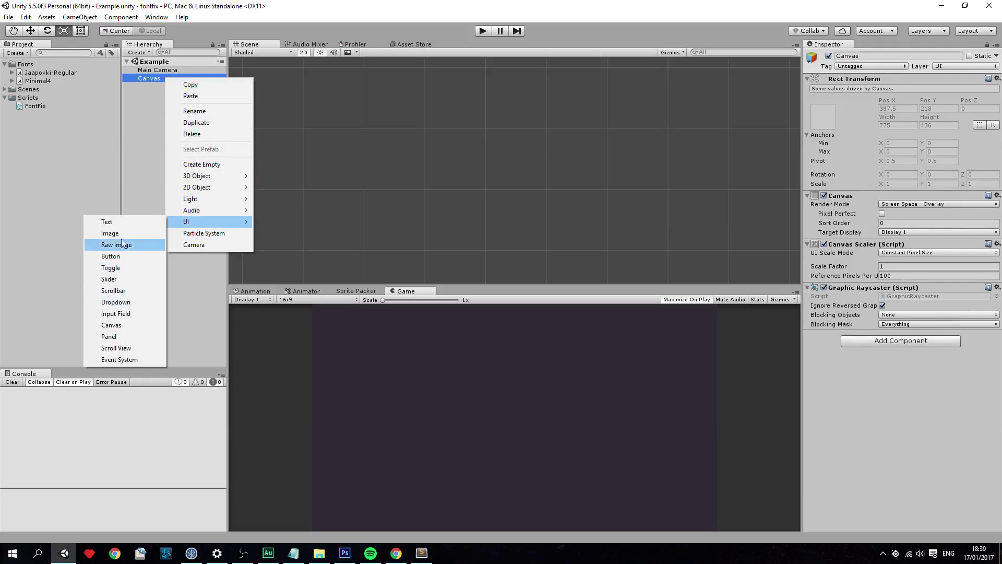
pyautogui.click(121, 223)
pyautogui.doubleClick(150, 79)
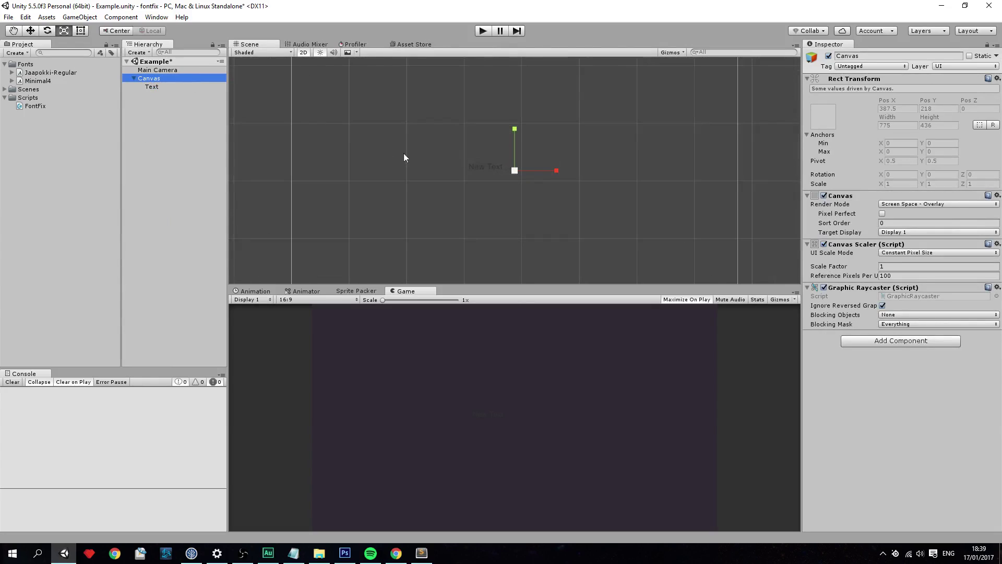
# Add a 3D Text object named New Text, then frame the UI Text
pyautogui.rightClick(175, 149)
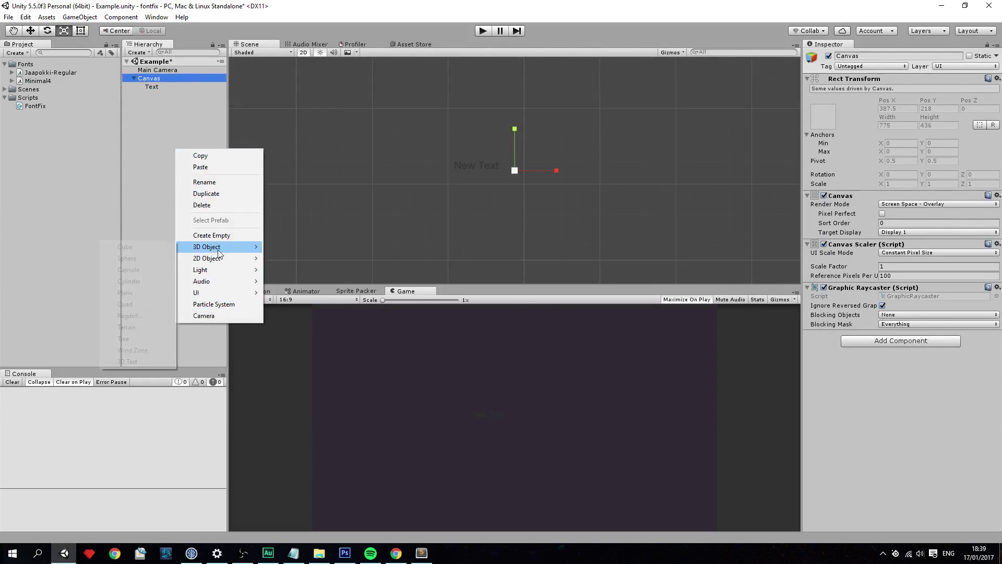
pyautogui.moveTo(215, 249)
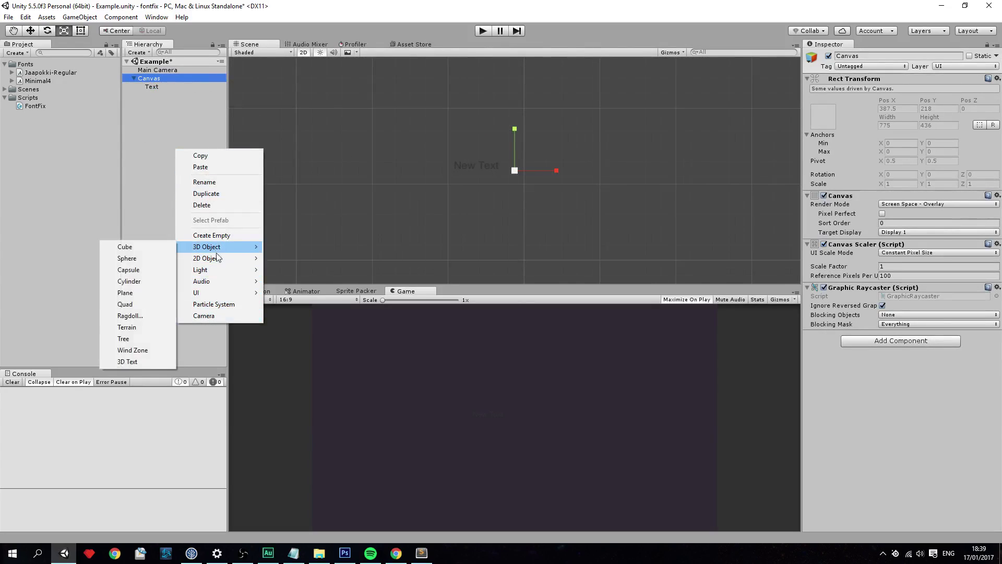
pyautogui.click(140, 361)
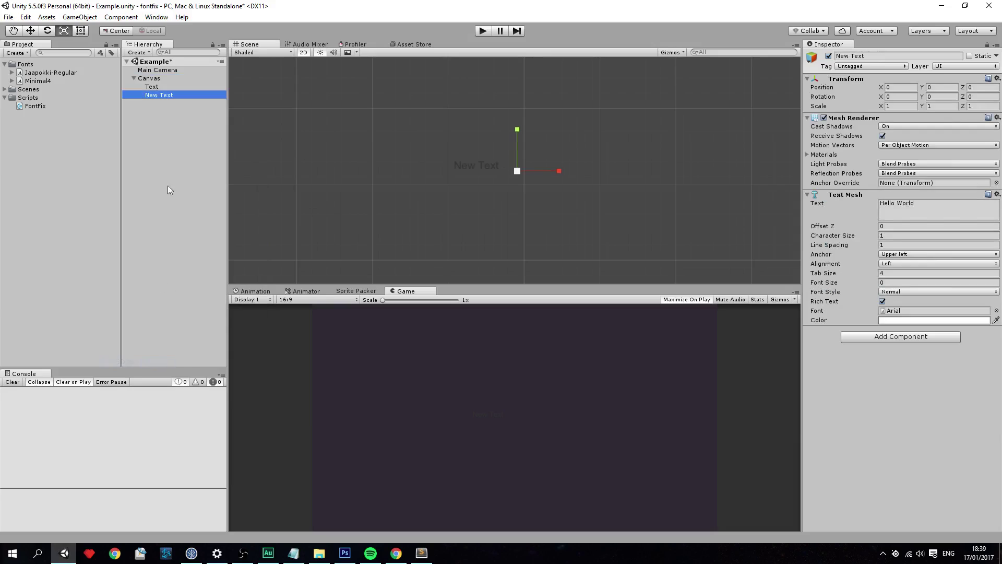
pyautogui.doubleClick(142, 86)
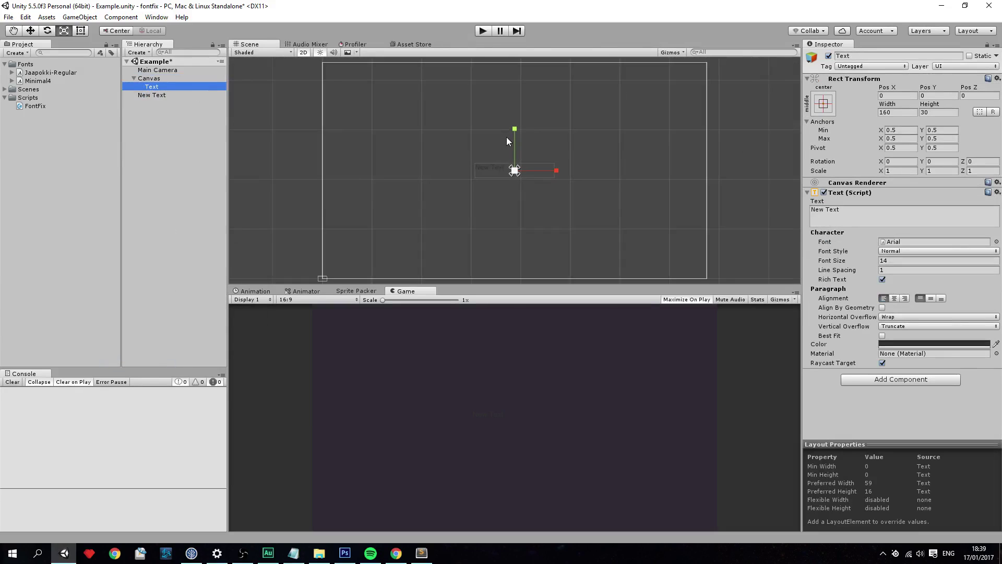
# Set the UI Text colour to pale yellow FFFFA6
pyautogui.click(907, 344)
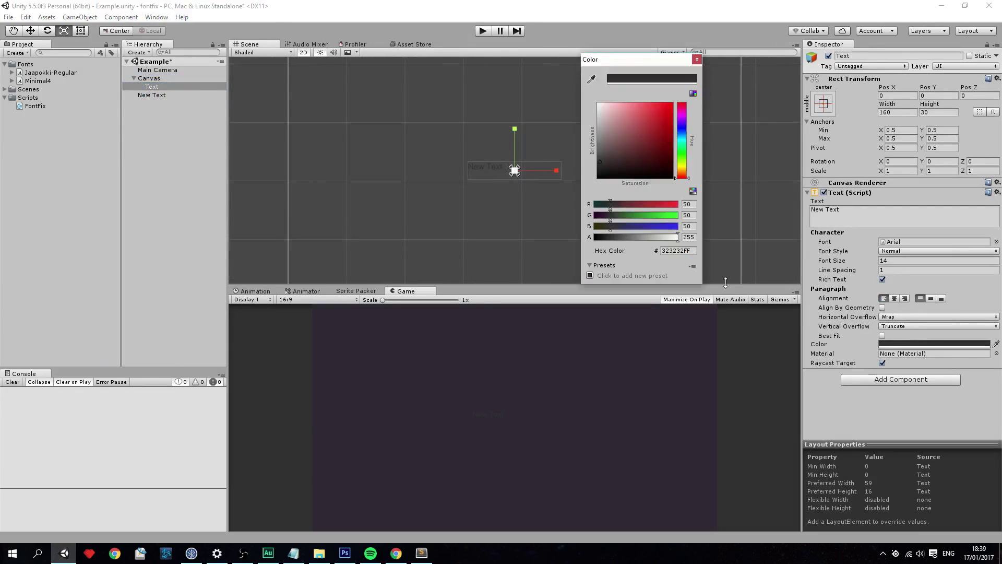
pyautogui.write('FFFFA6')
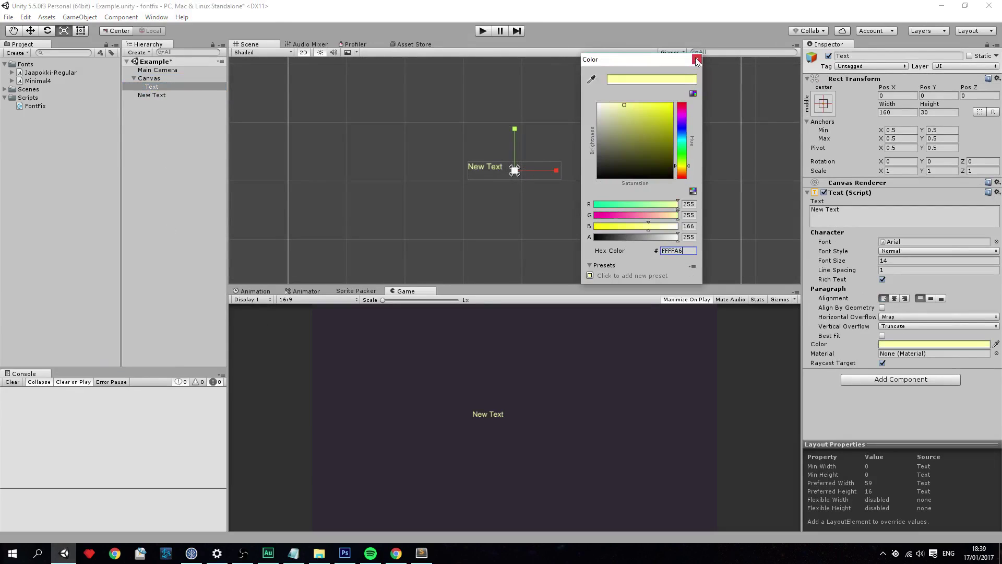
pyautogui.click(697, 60)
pyautogui.hotkey('ctrl', 's')
pyautogui.press('f')
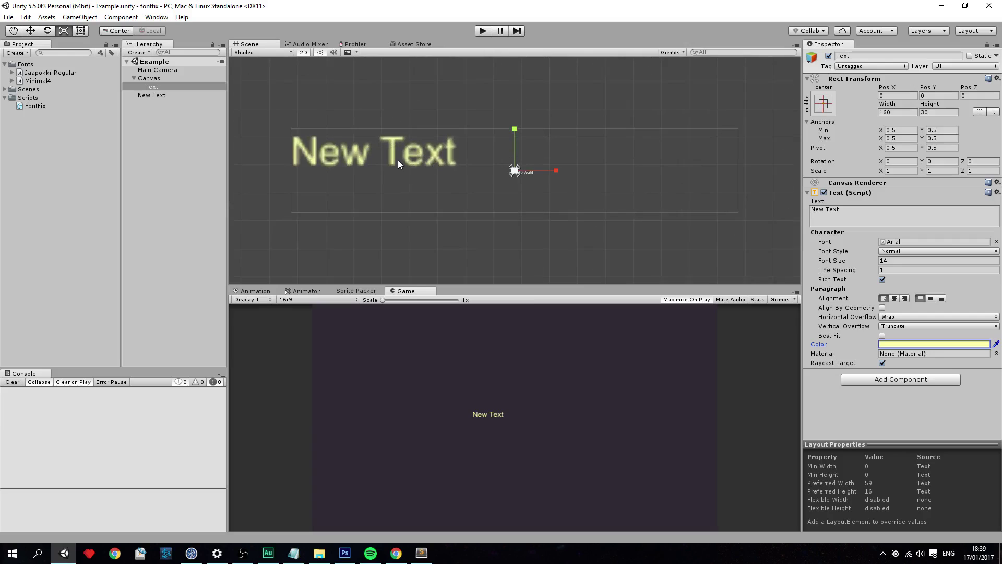
# Assign the Jaapokki-Regular font to the UI Text and save the scene
pyautogui.scroll(3, 418, 180)
pyautogui.scroll(-3, 435, 199)
pyautogui.scroll(3, 427, 208)
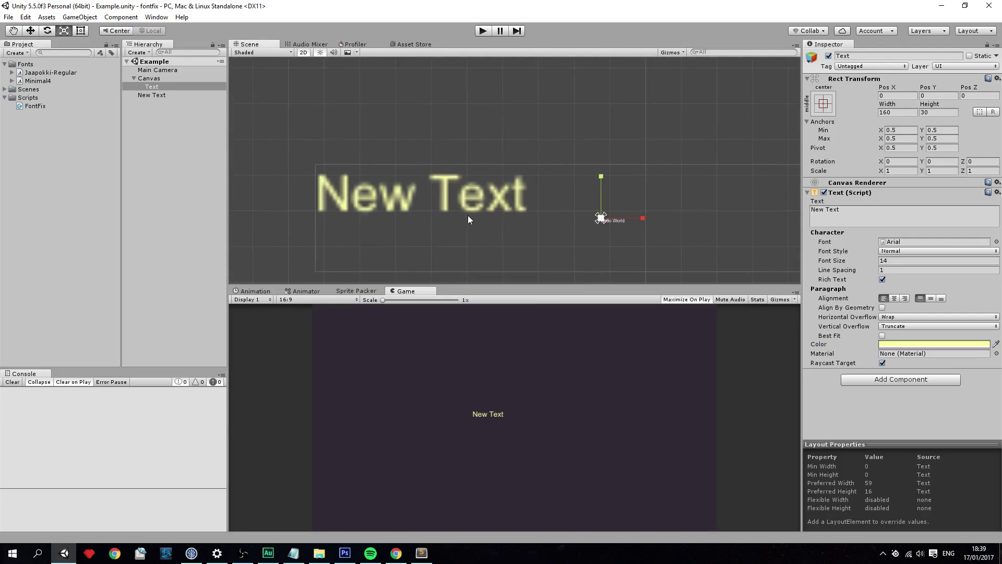
pyautogui.moveTo(54, 76); pyautogui.dragTo(894, 241)
pyautogui.scroll(-3, 562, 251)
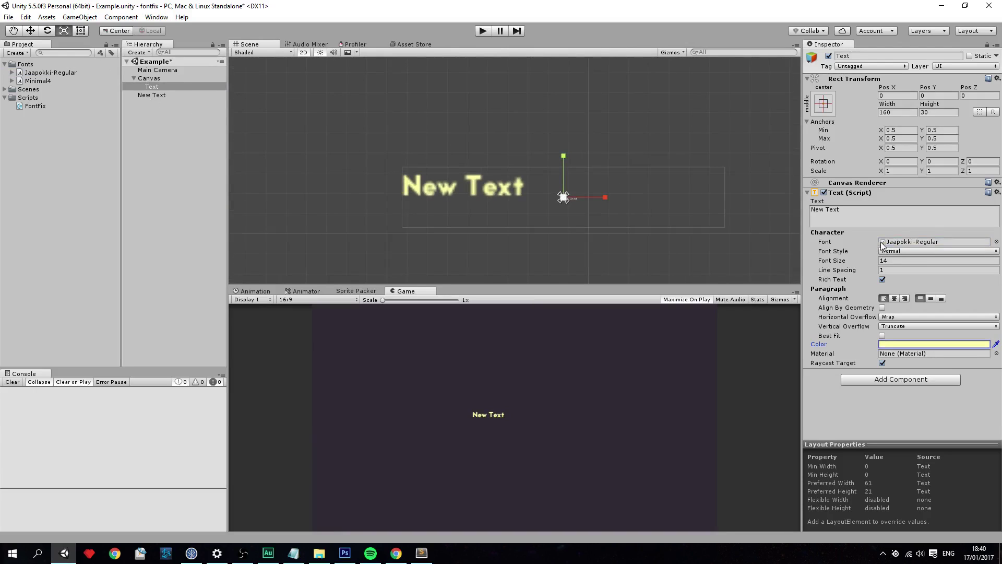
pyautogui.moveTo(562, 213); pyautogui.dragTo(462, 214, button='middle')
pyautogui.hotkey('ctrl', 's')
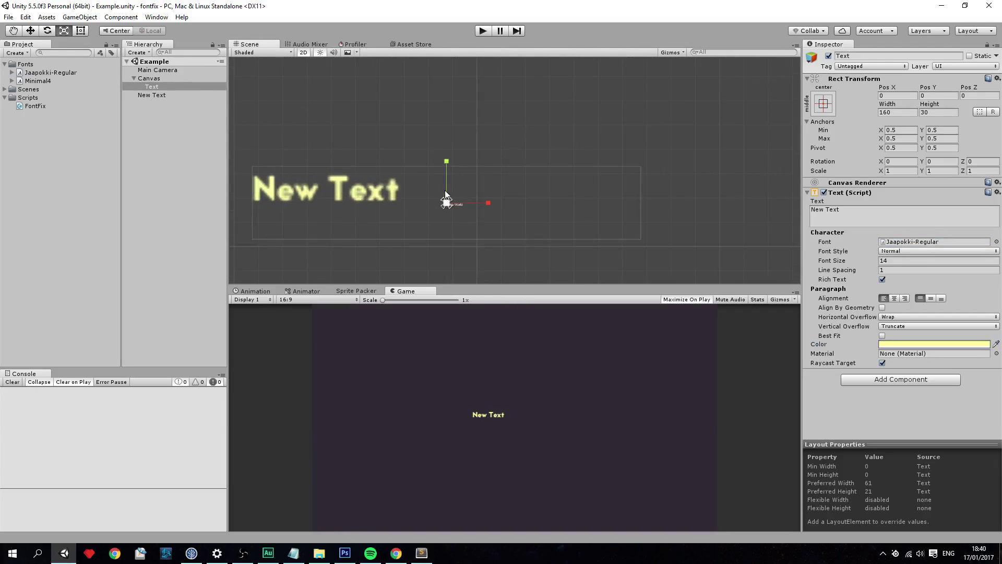
pyautogui.scroll(4, 618, 209)
pyautogui.scroll(-5, 618, 204)
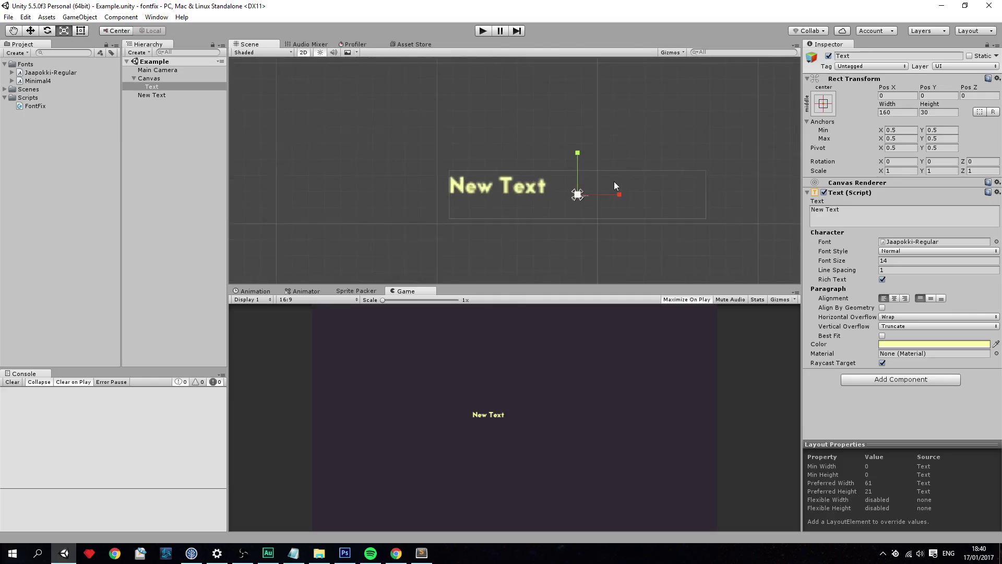
# Switch Jaapokki-Regular's import to the Unicode character set, keeping Smooth rendering, and select Font Size
pyautogui.click(47, 73)
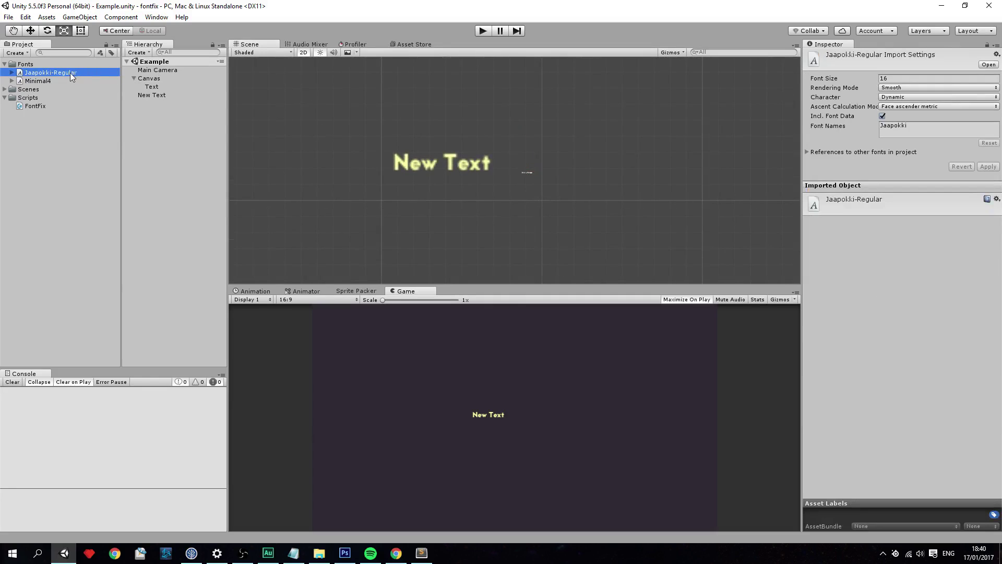
pyautogui.click(907, 87)
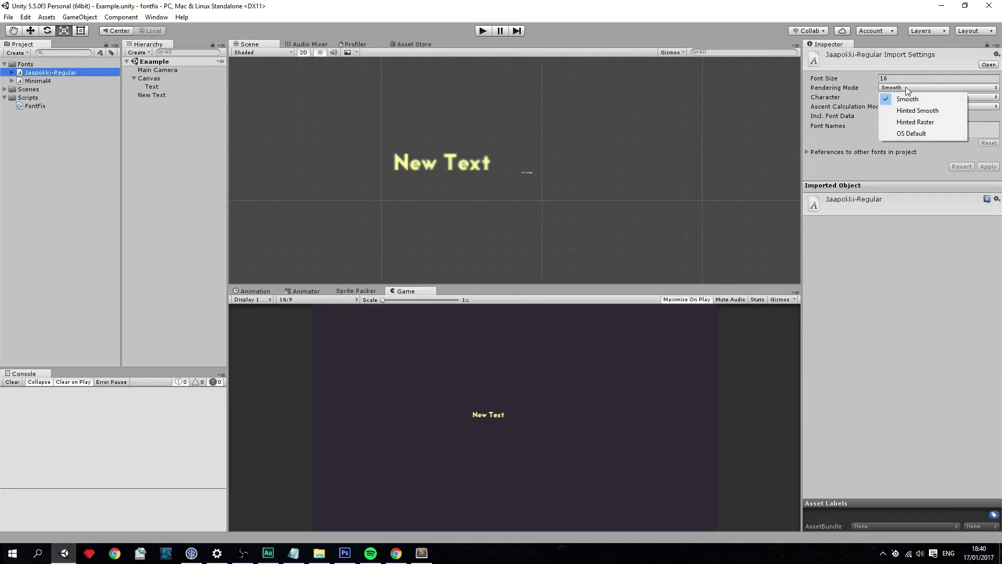
pyautogui.click(902, 100)
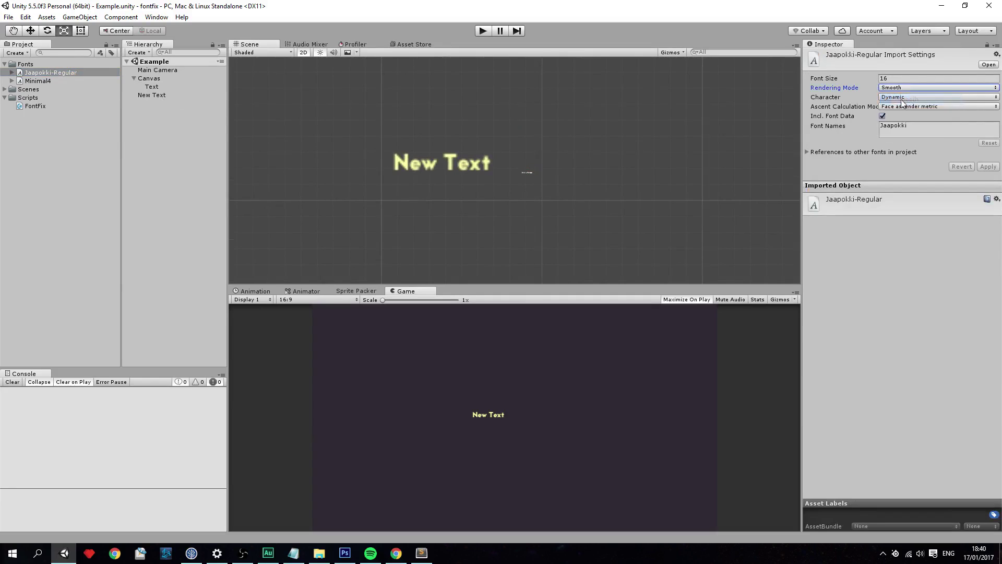
pyautogui.click(897, 98)
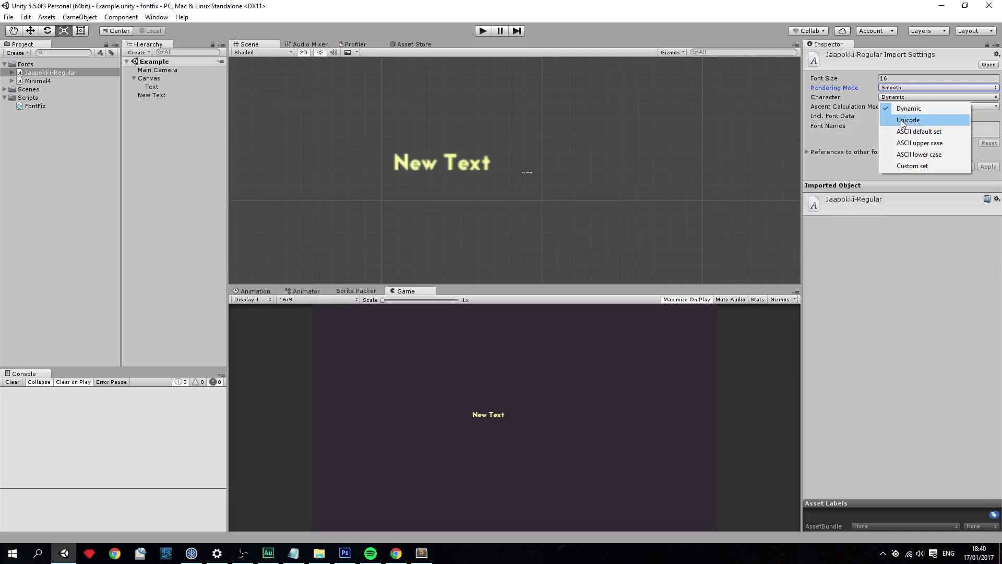
pyautogui.click(904, 121)
pyautogui.click(903, 78)
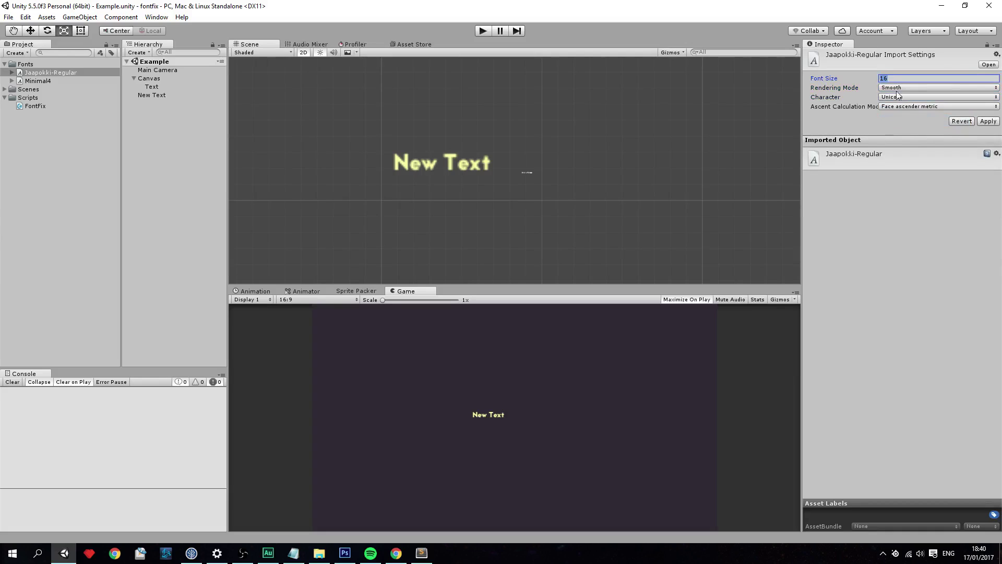
pyautogui.scroll(8, 537, 145)
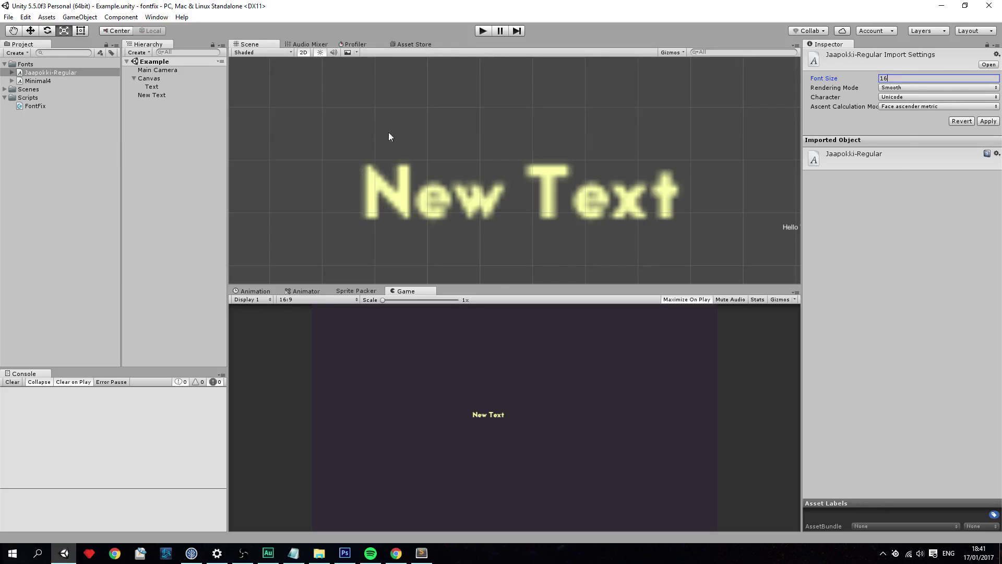
pyautogui.scroll(-5, 457, 201)
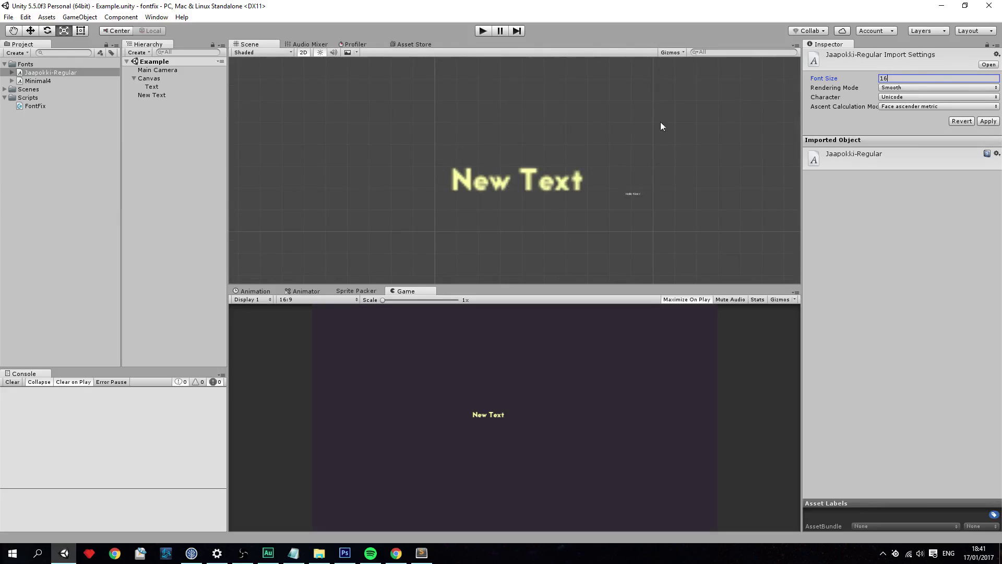
# Enter font size 180 and apply the Jaapokki-Regular import settings
pyautogui.write('180')
pyautogui.click(990, 121)
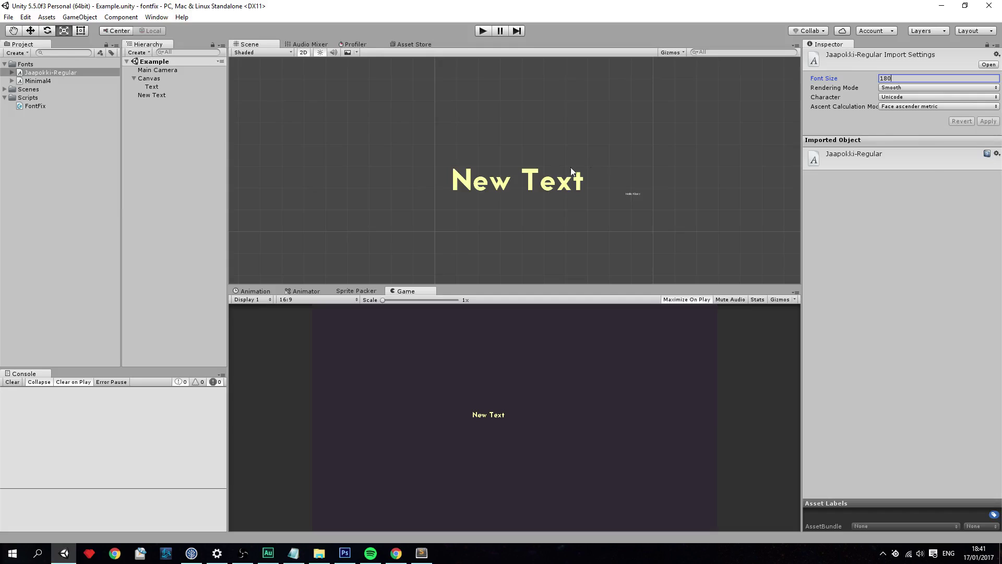
pyautogui.scroll(6, 431, 215)
pyautogui.scroll(8, 431, 216)
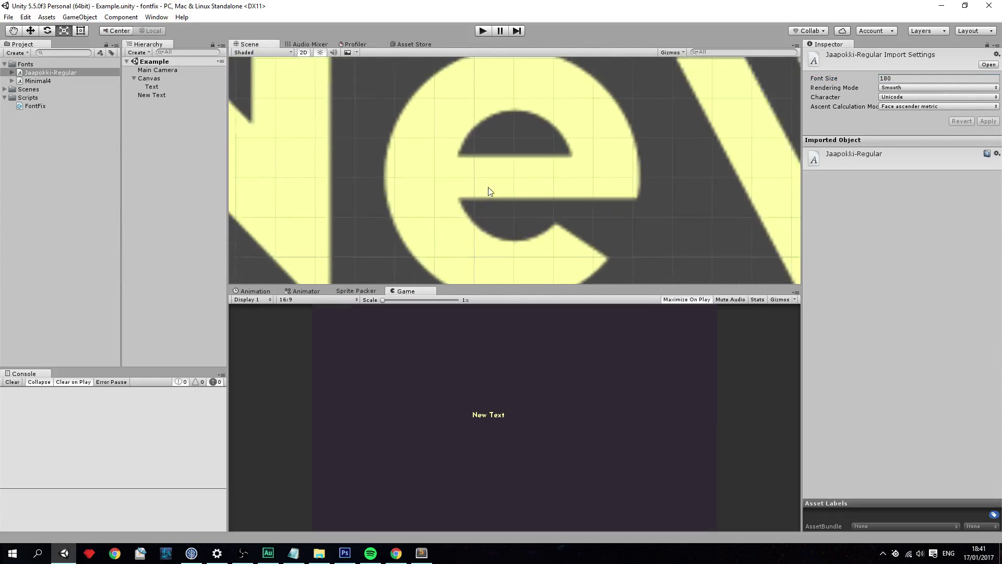
pyautogui.scroll(-5, 509, 189)
pyautogui.scroll(-3, 519, 167)
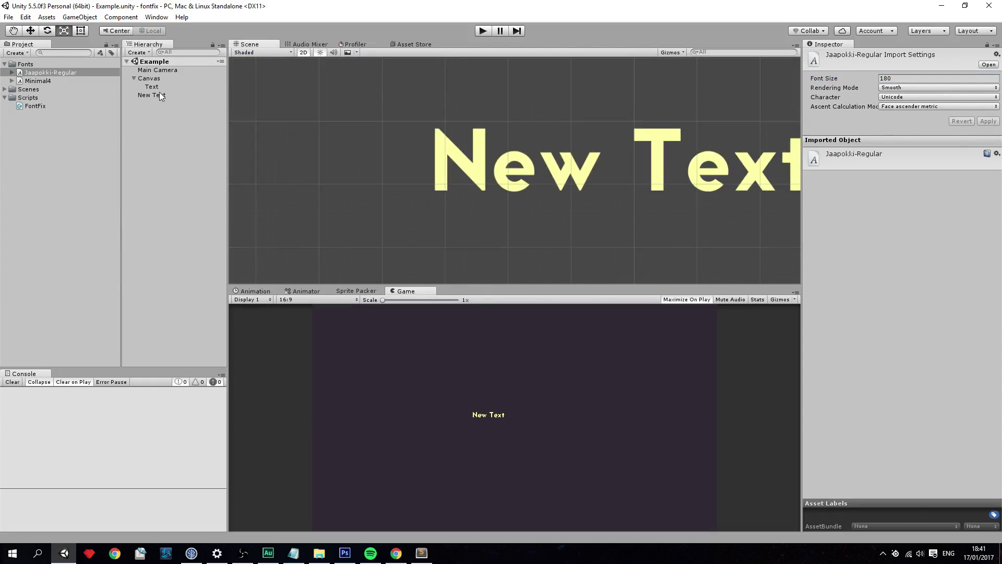
# Scale the Canvas's UI Text up to about 5.38
pyautogui.click(159, 87)
pyautogui.scroll(-3, 552, 134)
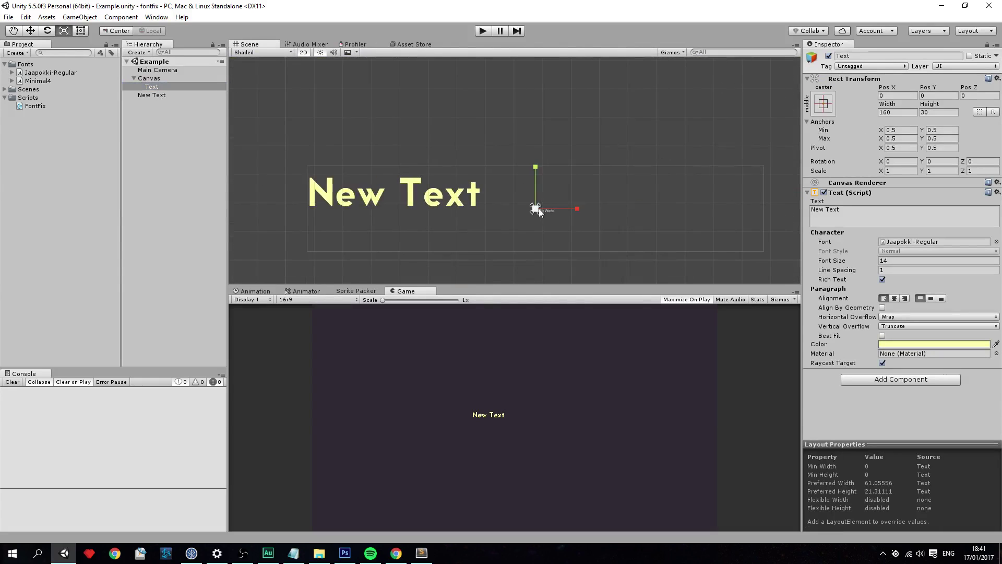
pyautogui.moveTo(537, 209); pyautogui.dragTo(744, 135)
pyautogui.moveTo(526, 157); pyautogui.dragTo(697, 124, button='middle')
pyautogui.scroll(-3, 647, 136)
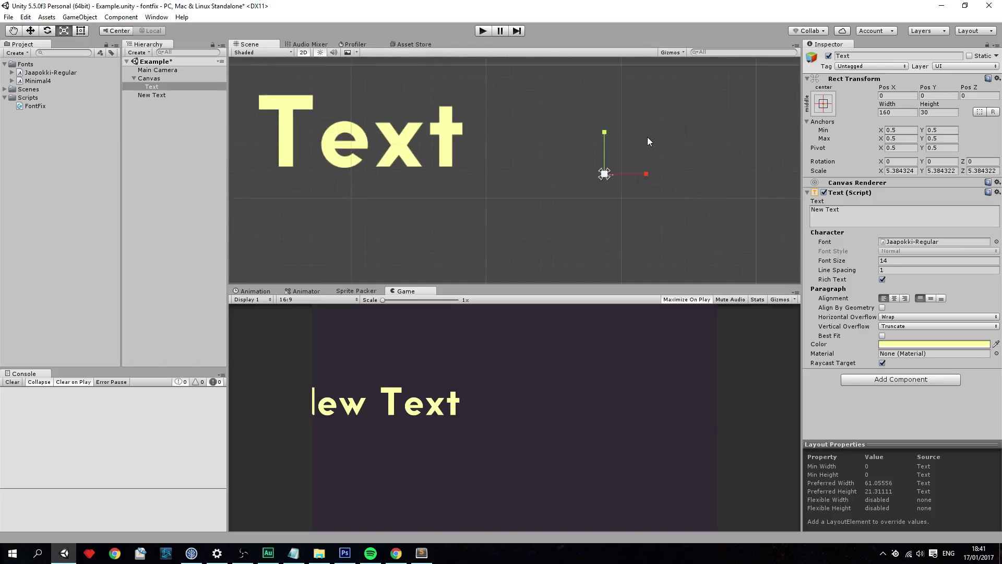
# Move the UI Text up and right to about 91.3, 115.5
pyautogui.press('w')
pyautogui.moveTo(590, 164); pyautogui.dragTo(710, 119)
pyautogui.click(37, 72)
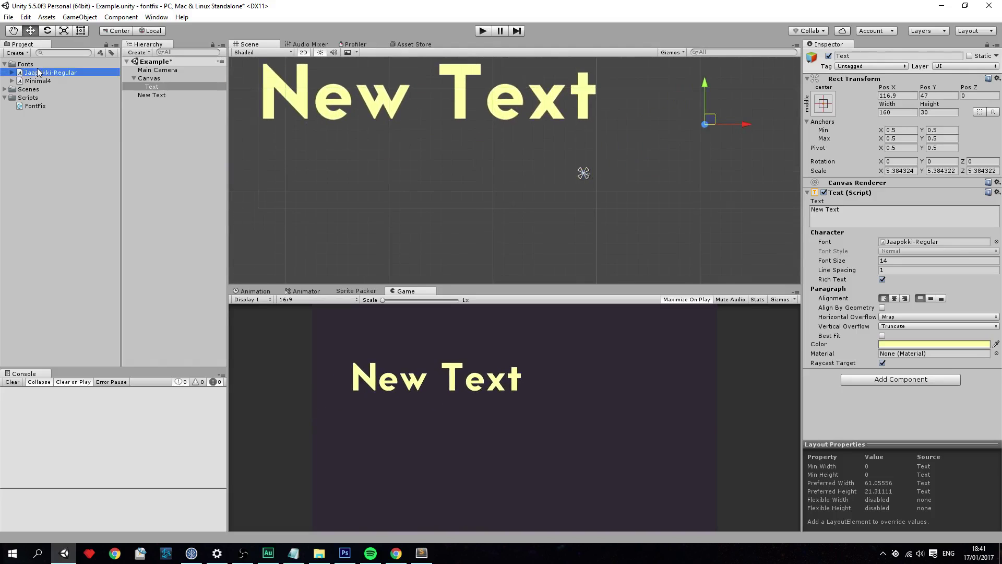
pyautogui.scroll(-3, 604, 236)
pyautogui.click(605, 236)
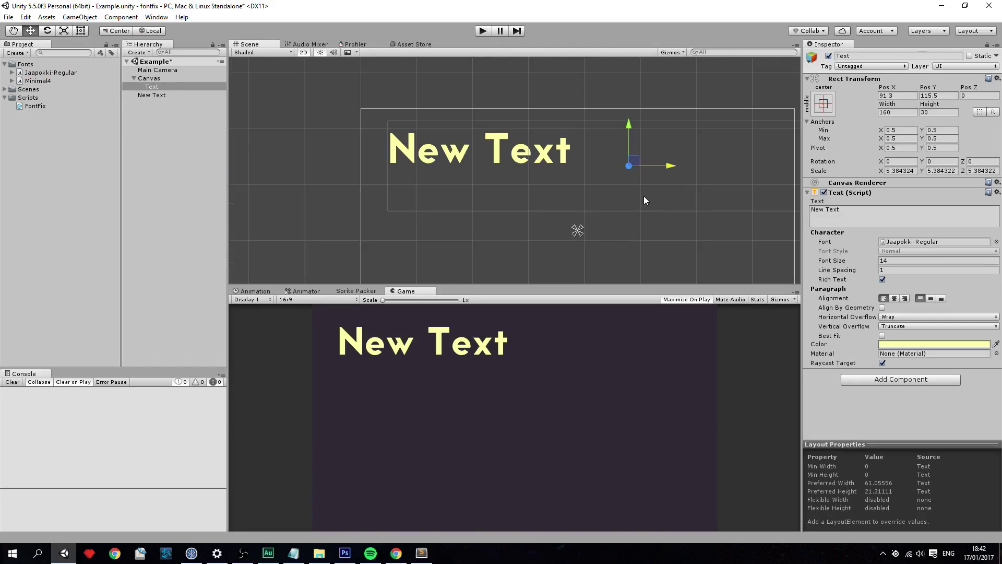
pyautogui.scroll(2, 612, 179)
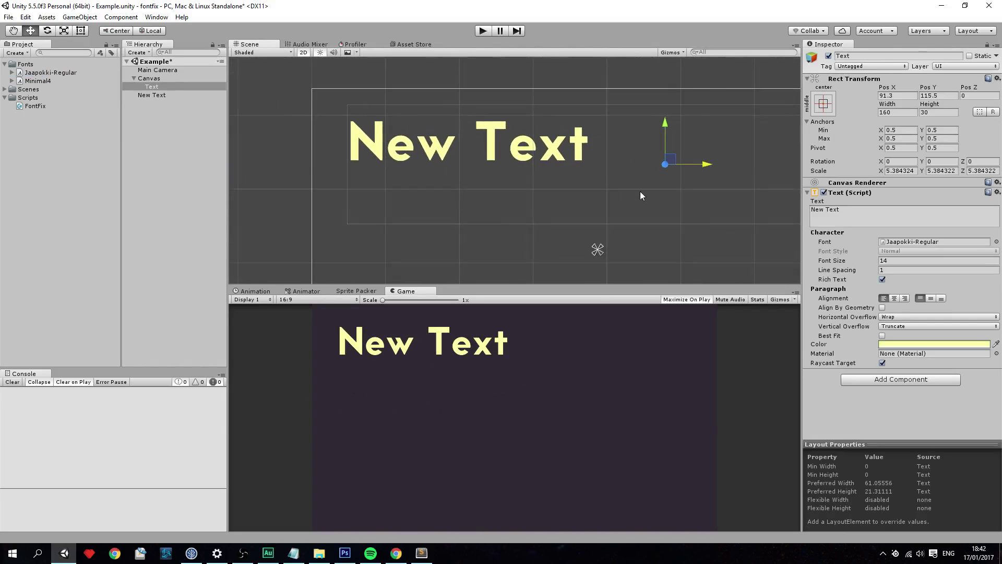
pyautogui.scroll(-2, 640, 191)
pyautogui.scroll(2, 621, 187)
pyautogui.moveTo(619, 182); pyautogui.dragTo(571, 123, button='middle')
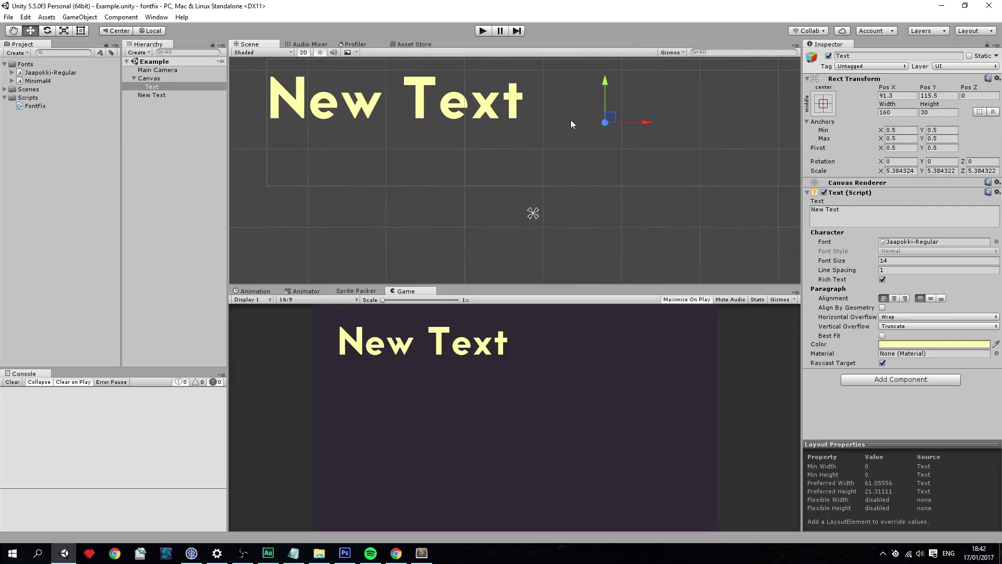
# Select the New Text 3D text and give it the Jaapokki-Regular font
pyautogui.click(135, 79)
pyautogui.click(134, 87)
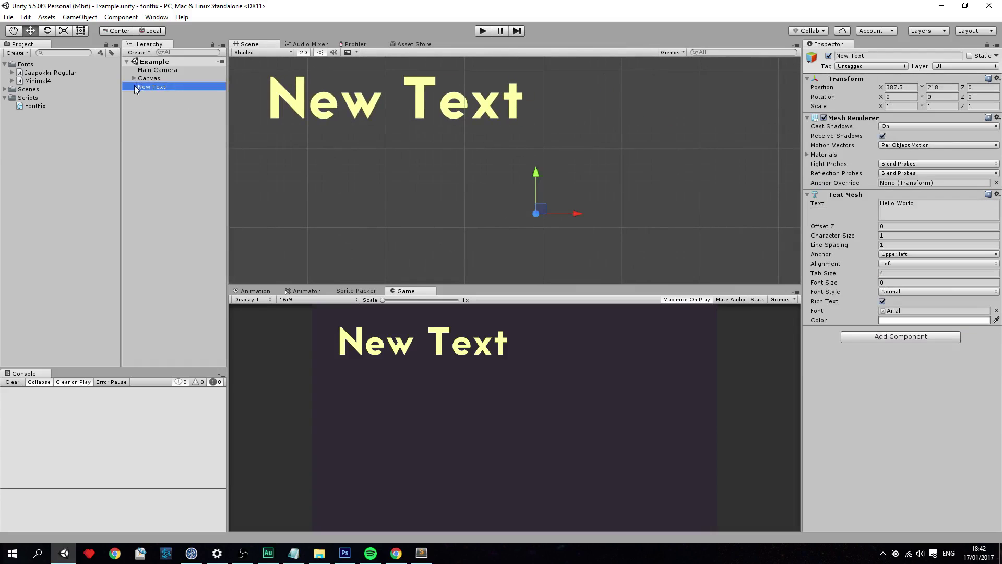
pyautogui.scroll(3, 636, 188)
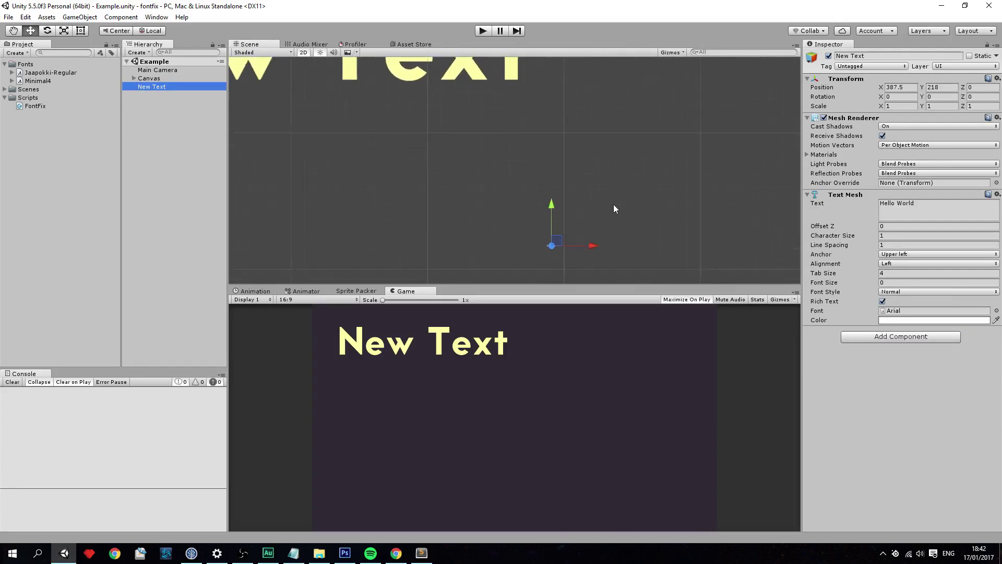
pyautogui.moveTo(612, 205); pyautogui.dragTo(526, 137, button='middle')
pyautogui.press('f')
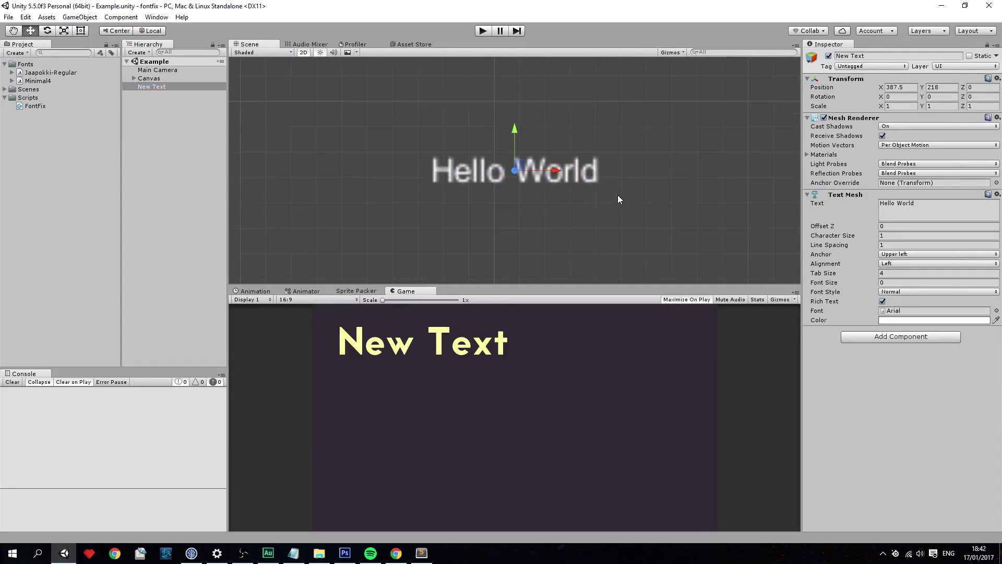
pyautogui.moveTo(66, 74); pyautogui.dragTo(505, 203)
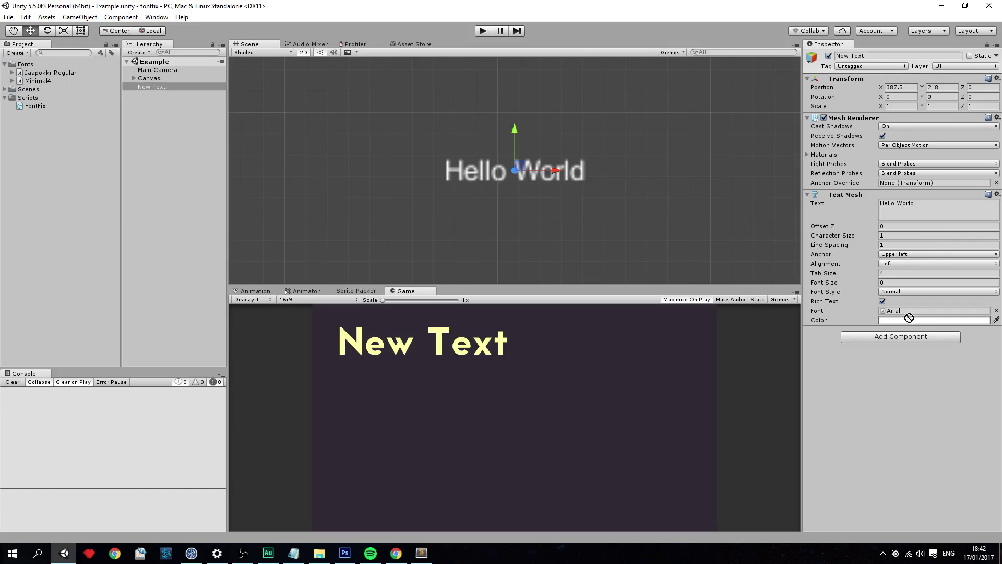
pyautogui.moveTo(909, 318); pyautogui.dragTo(898, 315)
pyautogui.scroll(-3, 566, 166)
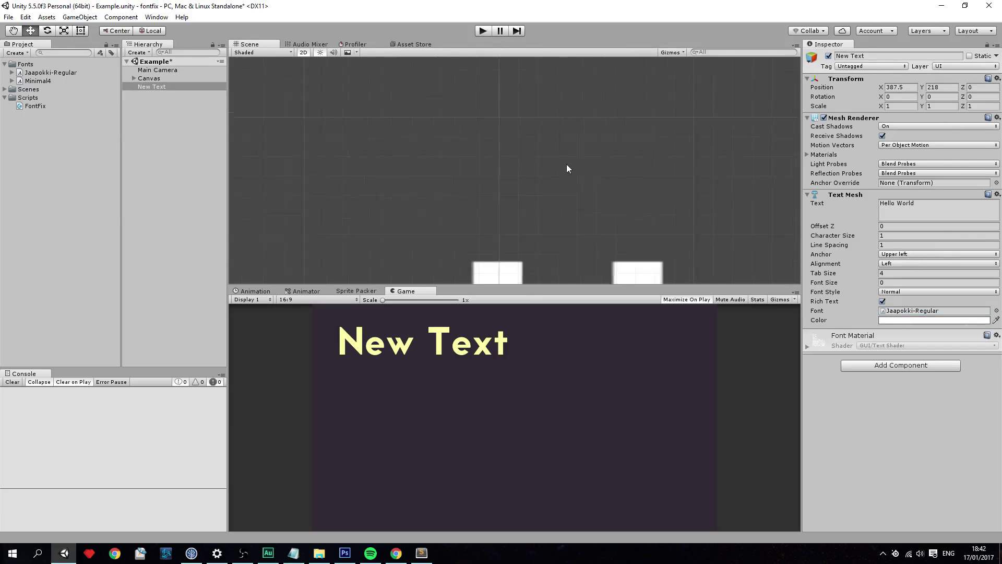
pyautogui.scroll(-3, 549, 137)
# Move Hello World near the scene origin and shrink it to about 0.17 scale
pyautogui.moveTo(575, 155); pyautogui.dragTo(516, 132)
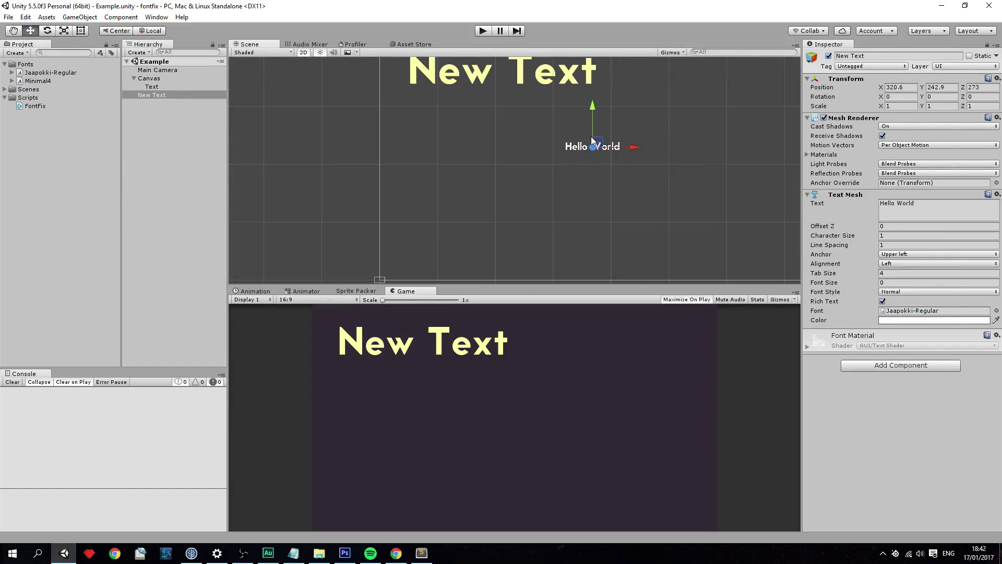
pyautogui.moveTo(593, 141); pyautogui.dragTo(491, 179)
pyautogui.press('f')
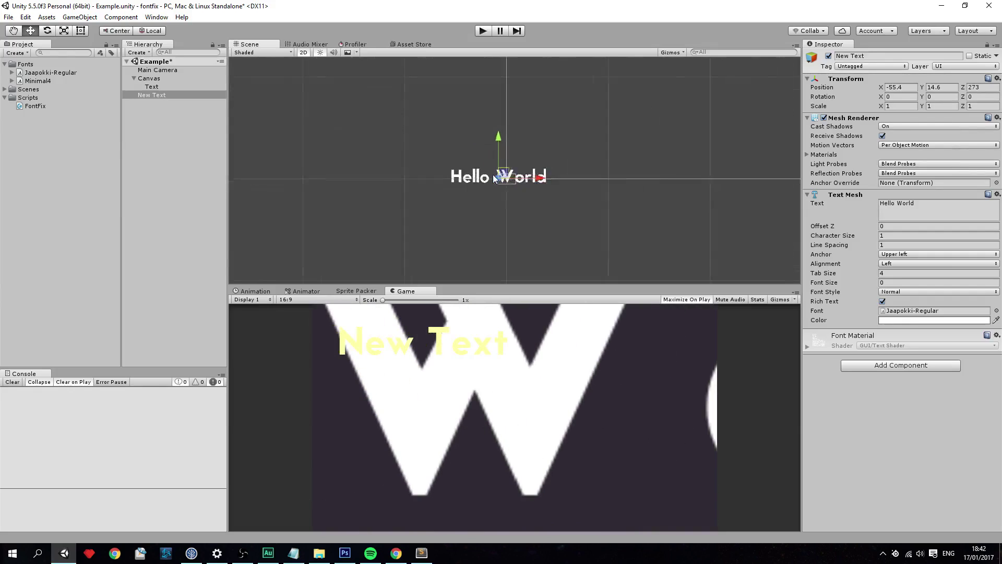
pyautogui.press('r')
pyautogui.moveTo(514, 170); pyautogui.dragTo(559, 176)
pyautogui.press('w')
pyautogui.scroll(2, 586, 182)
pyautogui.scroll(3, 585, 182)
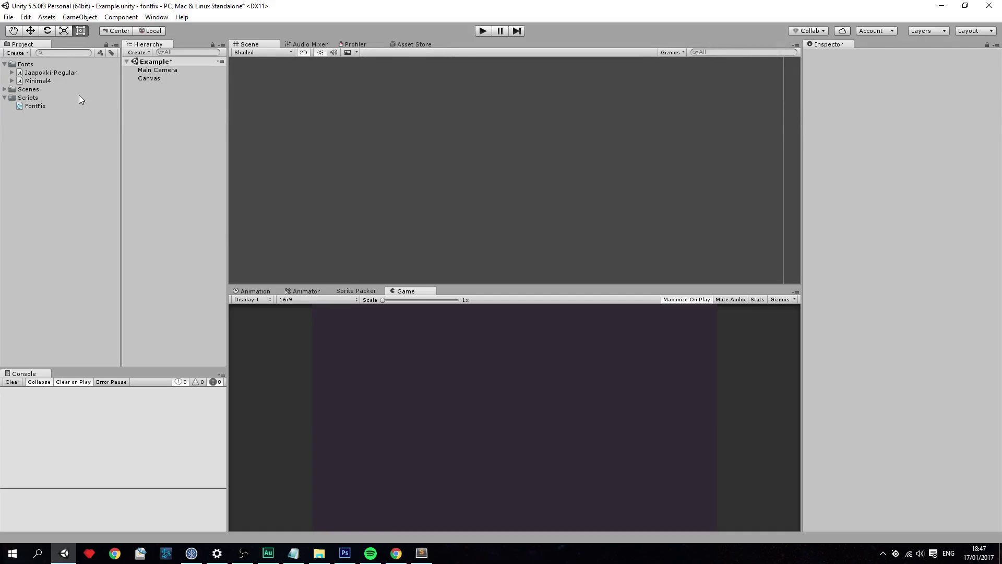
# Select the Minimal4 font to view its import settings: size 16, Smooth, Dynamic
pyautogui.click(47, 81)
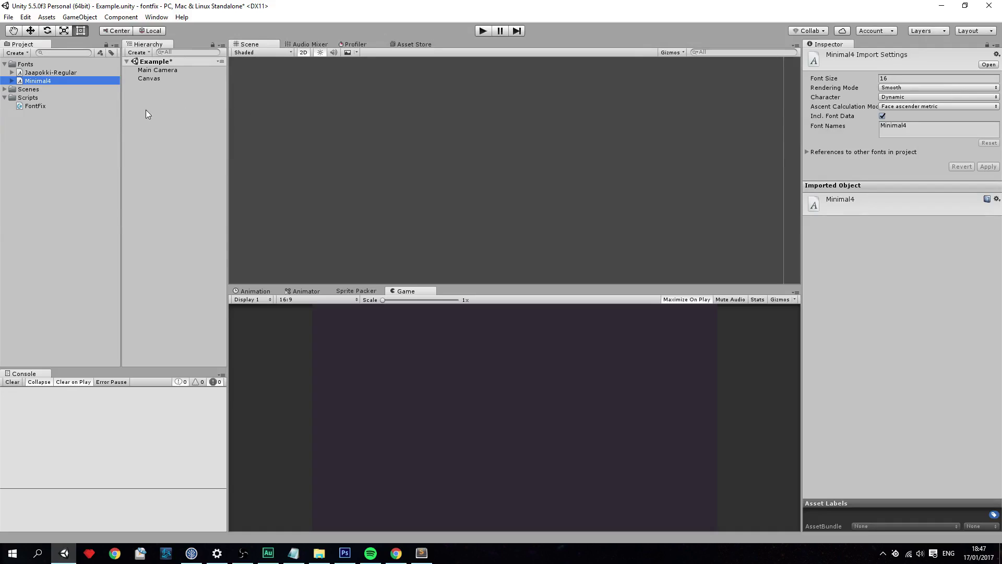
# Create a new Hello World 3D text and set its font to Minimal4
pyautogui.rightClick(158, 102)
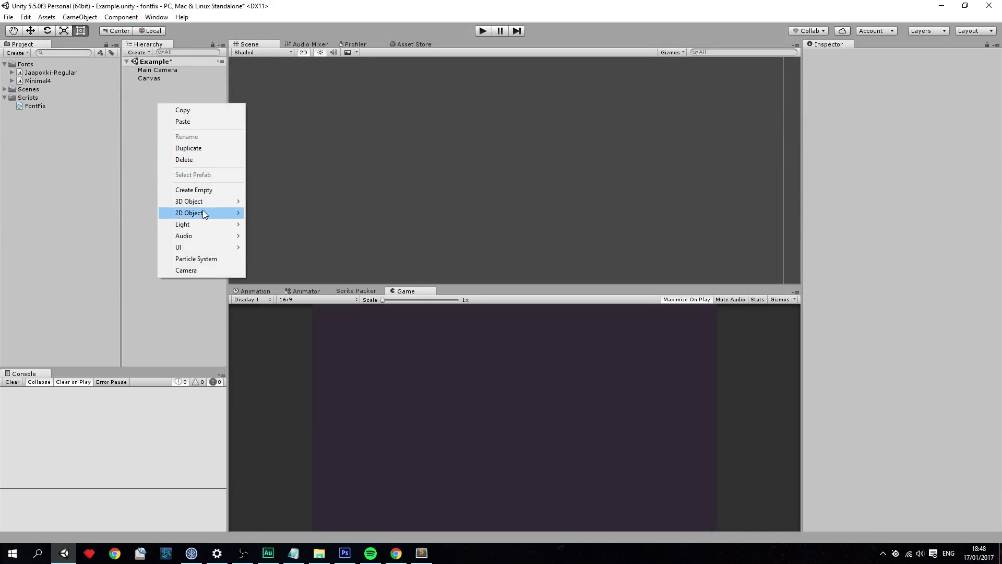
pyautogui.moveTo(209, 202)
pyautogui.click(123, 316)
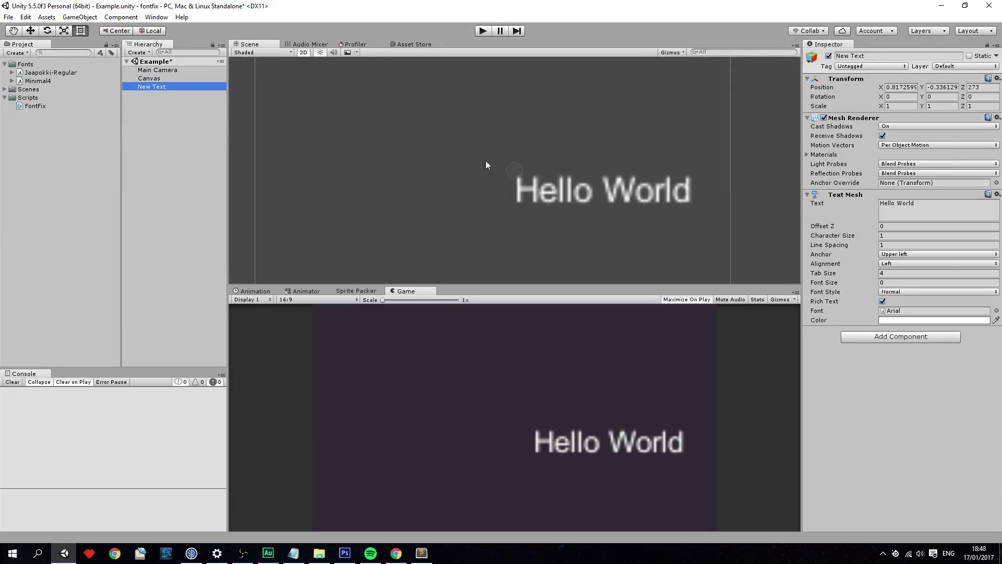
pyautogui.click(47, 82)
pyautogui.moveTo(47, 81); pyautogui.dragTo(909, 312)
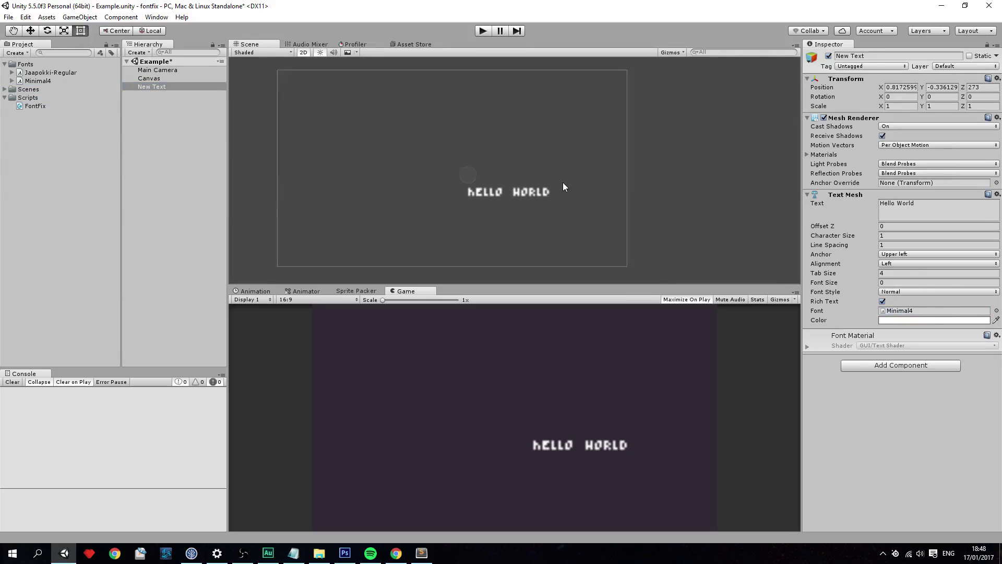
# Inspect the pixel HELLO WORLD text and Minimal4's import settings, then switch to Sublime Text
pyautogui.scroll(10, 532, 178)
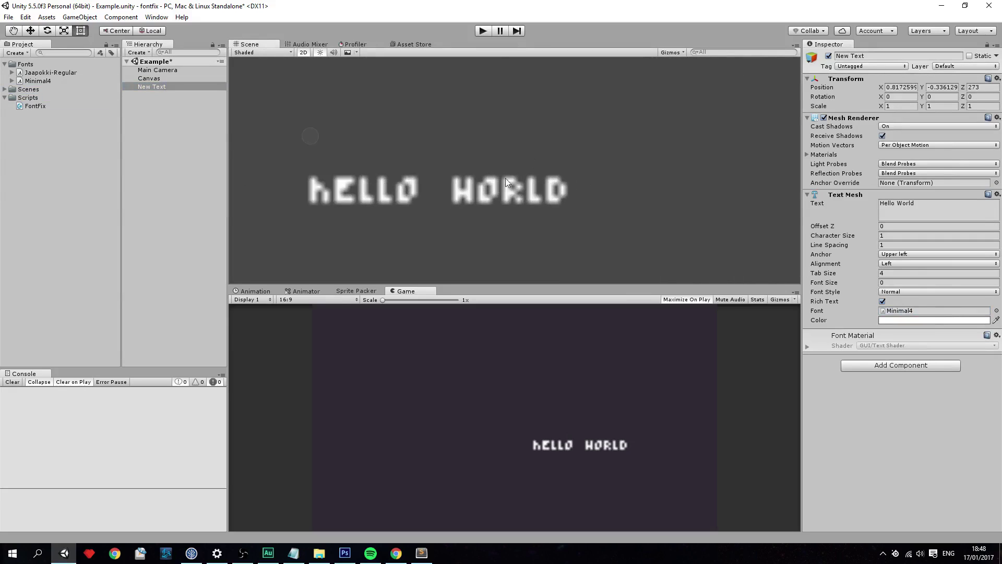
pyautogui.moveTo(462, 206); pyautogui.dragTo(472, 170, button='middle')
pyautogui.scroll(-4, 448, 163)
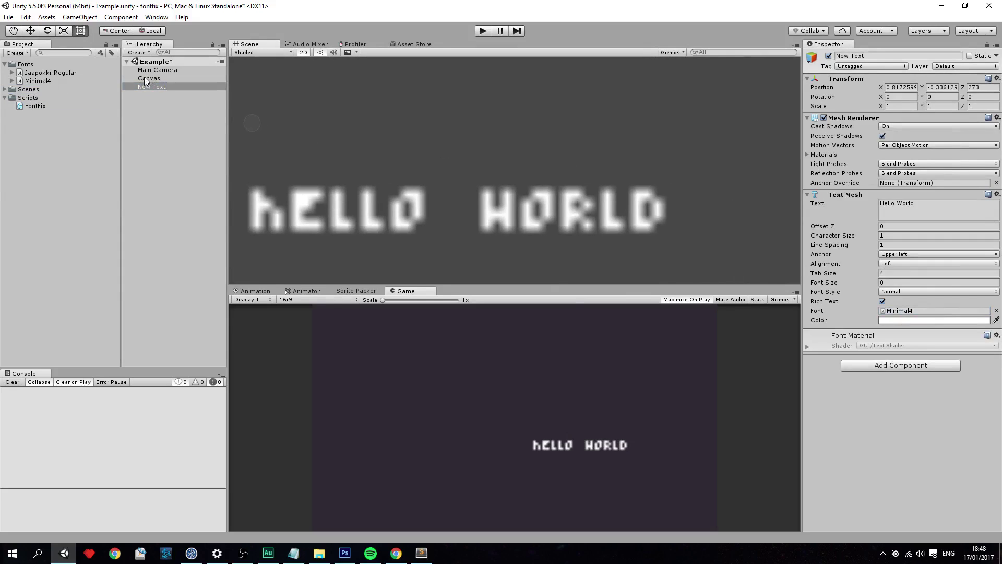
pyautogui.click(61, 81)
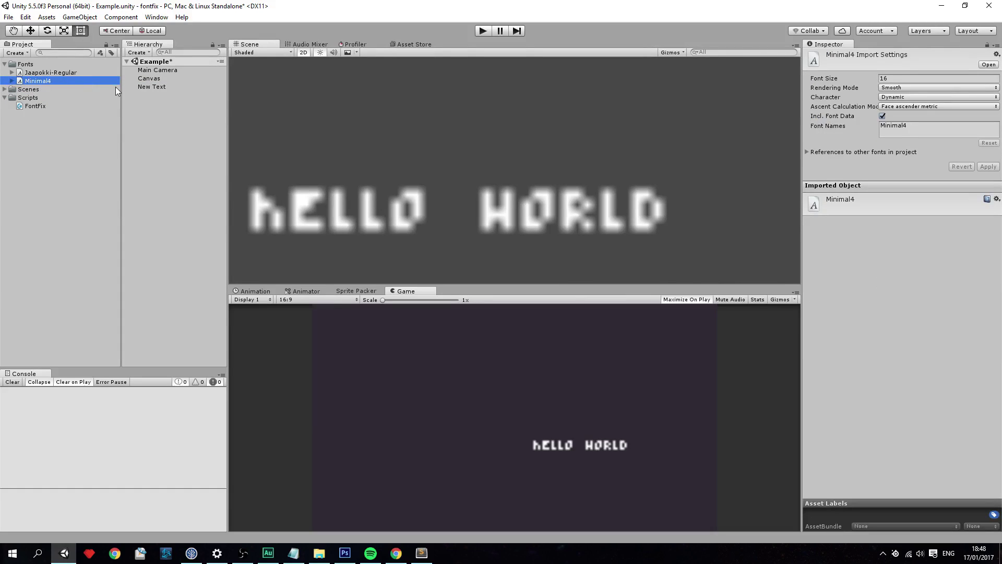
pyautogui.hotkey('alt', 'Tab')
pyautogui.hotkey('alt', 'Tab')
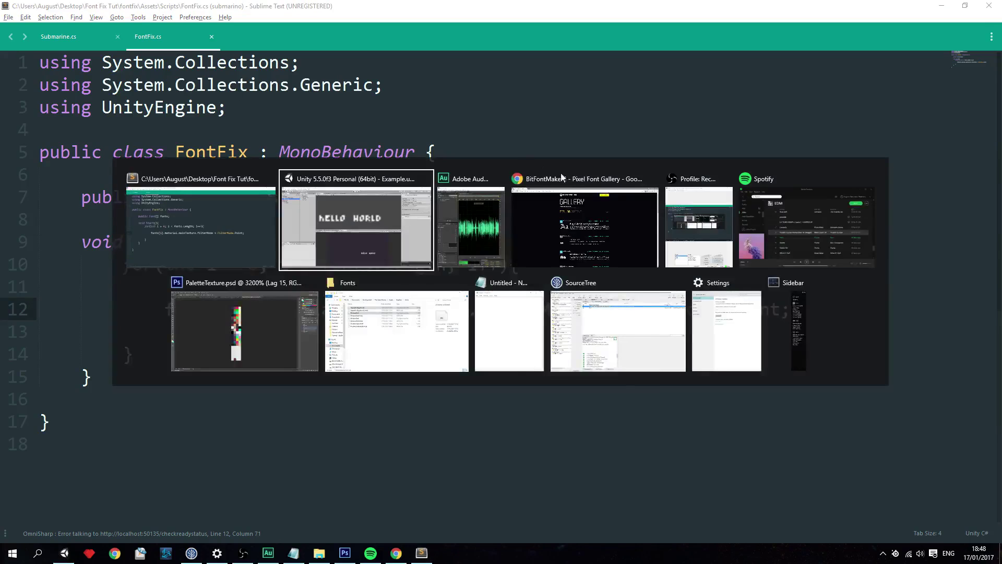
# Scroll through the BitFontMaker2 pixel font gallery, then return to Unity
pyautogui.click(609, 230)
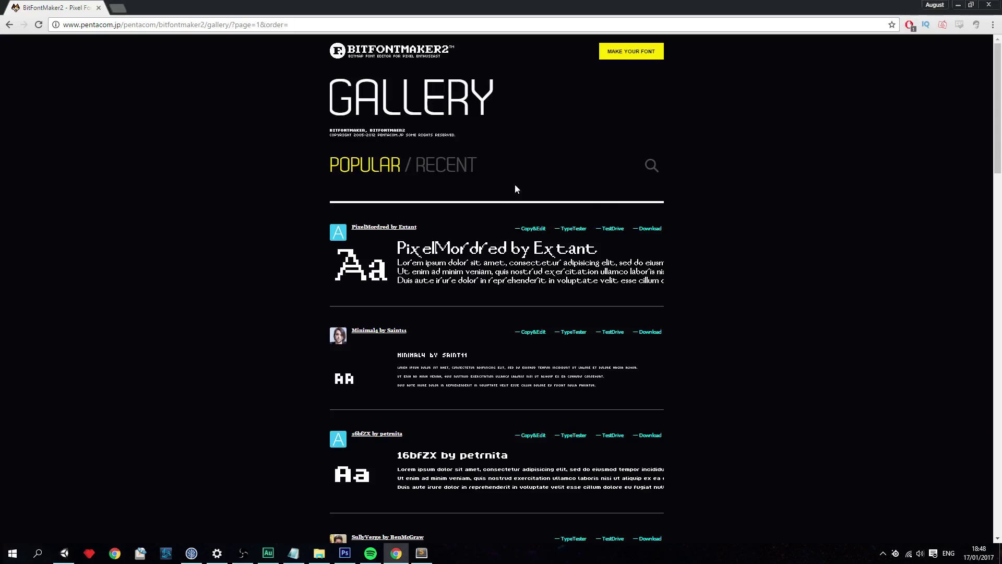
pyautogui.scroll(-11, 418, 190)
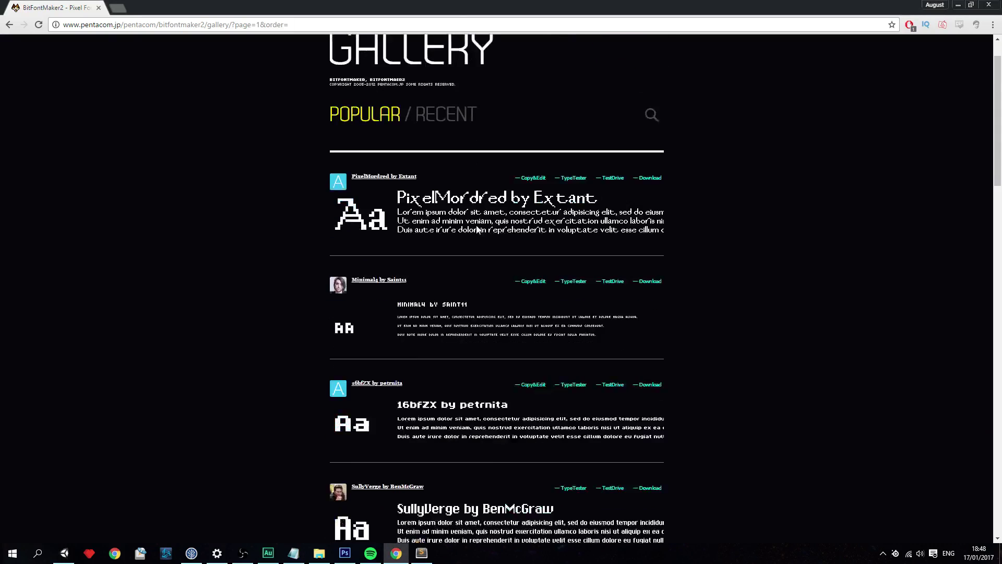
pyautogui.scroll(-13, 374, 389)
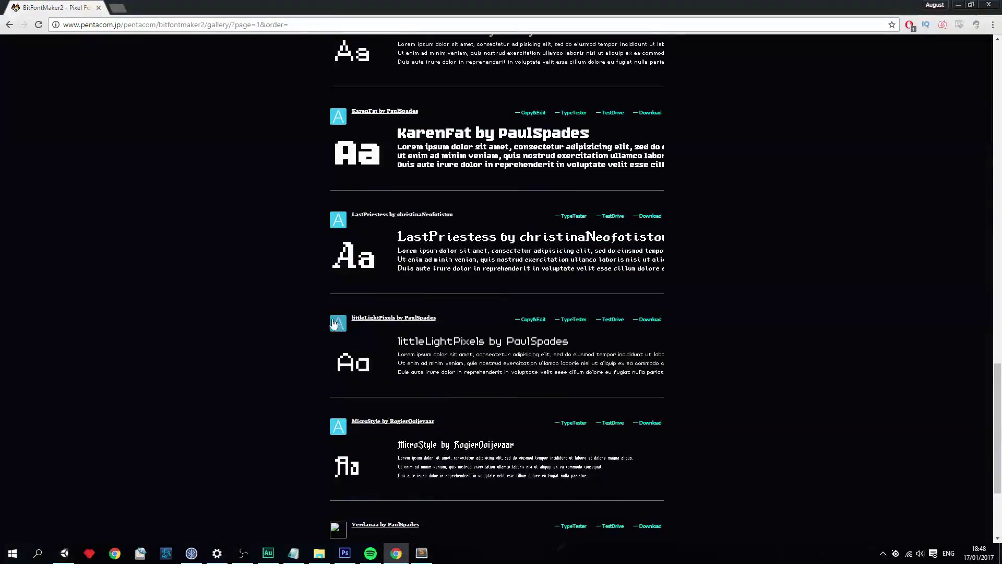
pyautogui.scroll(-3, 309, 330)
pyautogui.scroll(20, 291, 317)
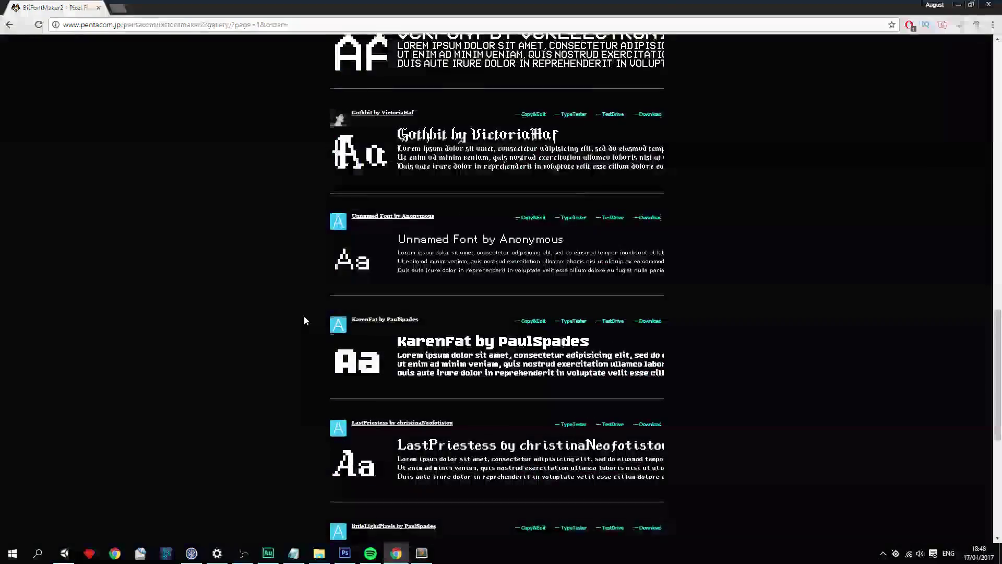
pyautogui.hotkey('alt', 'Tab')
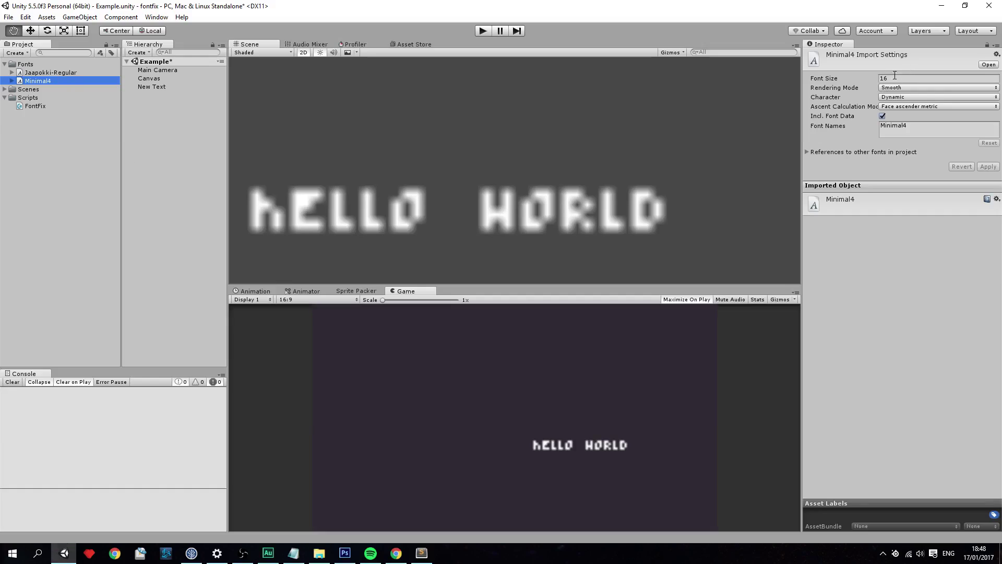
# Set Minimal4 to Hinted Raster rendering and Unicode characters, apply, and save the scene
pyautogui.click(881, 258)
pyautogui.click(905, 87)
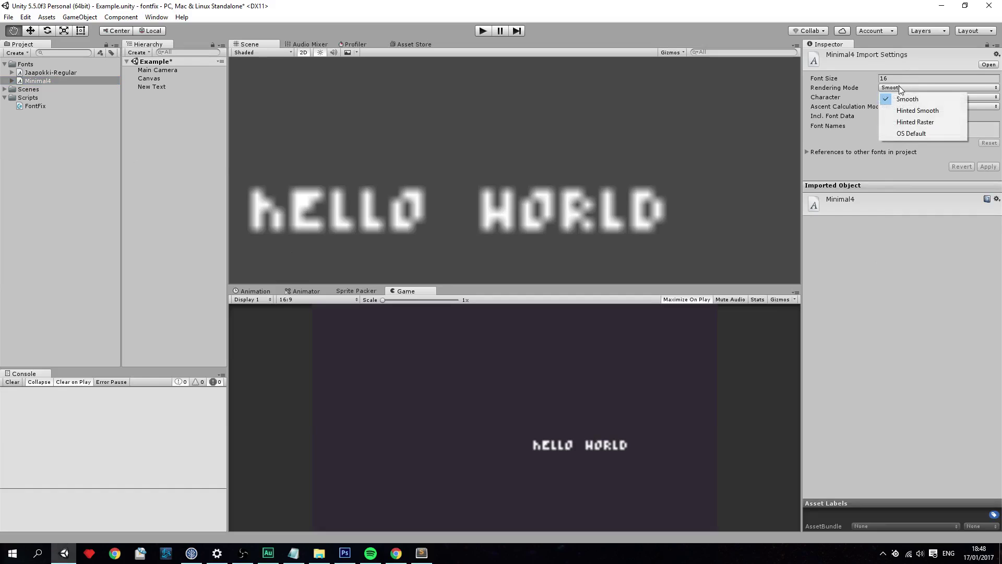
pyautogui.click(915, 123)
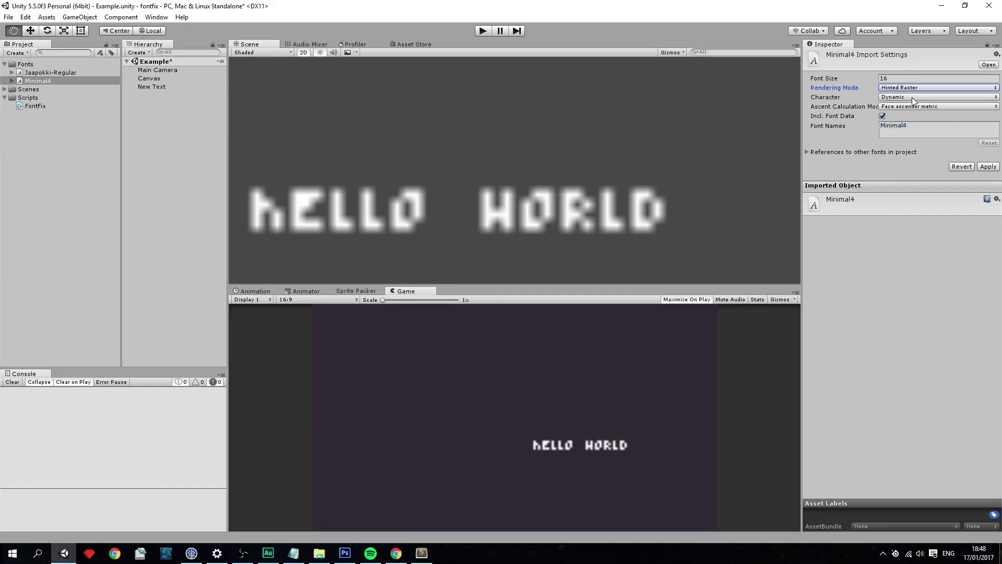
pyautogui.click(914, 97)
pyautogui.click(919, 121)
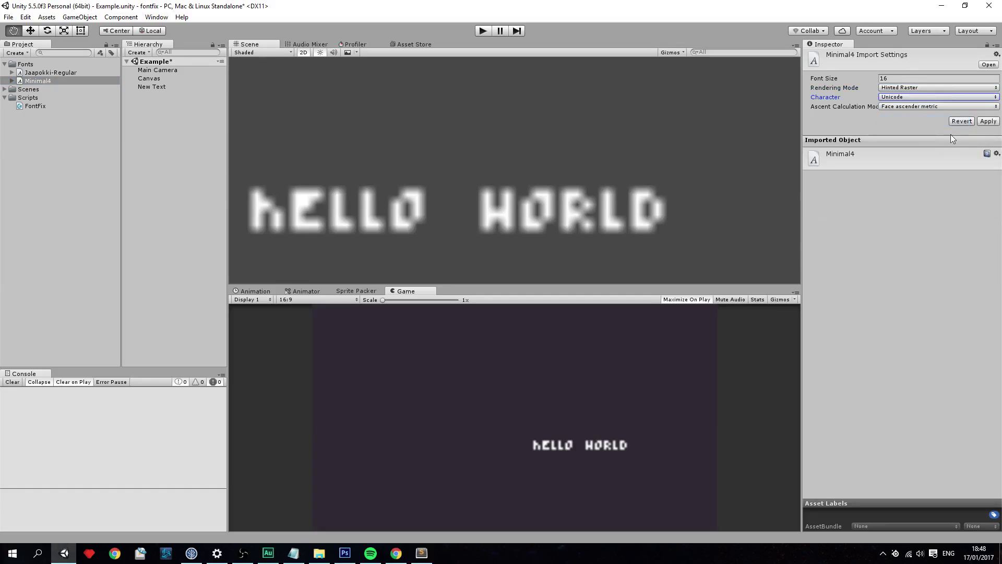
pyautogui.click(984, 122)
pyautogui.press('t')
pyautogui.hotkey('ctrl', 's')
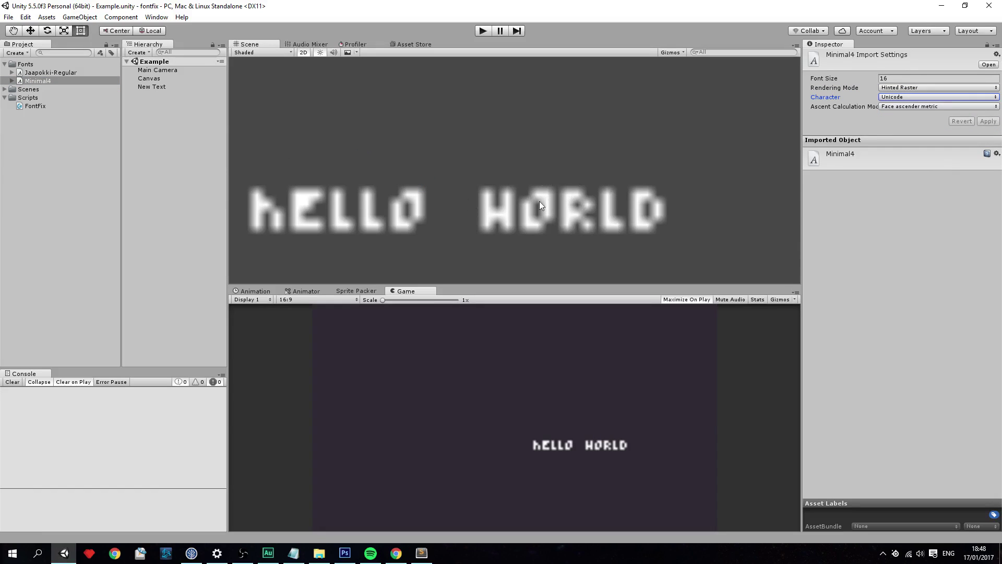
# Create an empty object, rename it Scripts, and attach the FontFix script to it
pyautogui.rightClick(160, 152)
pyautogui.click(221, 241)
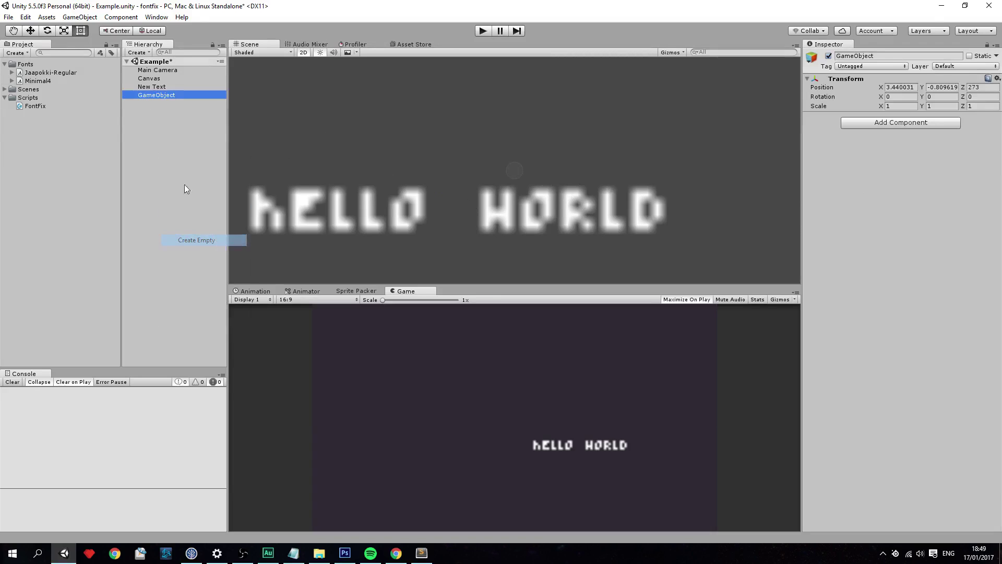
pyautogui.click(149, 96)
pyautogui.press('BackSpace')
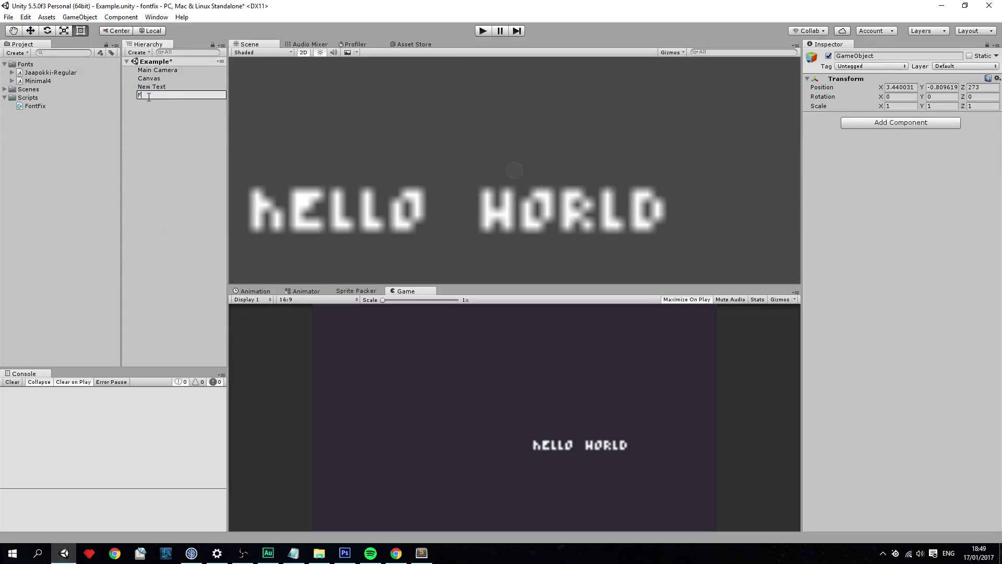
pyautogui.write('Scripts')
pyautogui.press('Return')
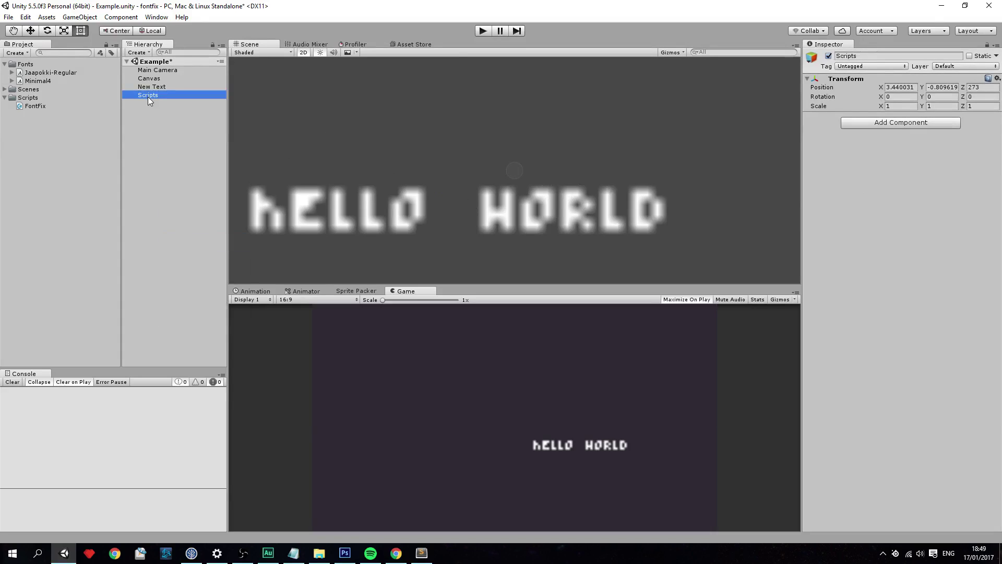
pyautogui.moveTo(44, 107); pyautogui.dragTo(882, 168)
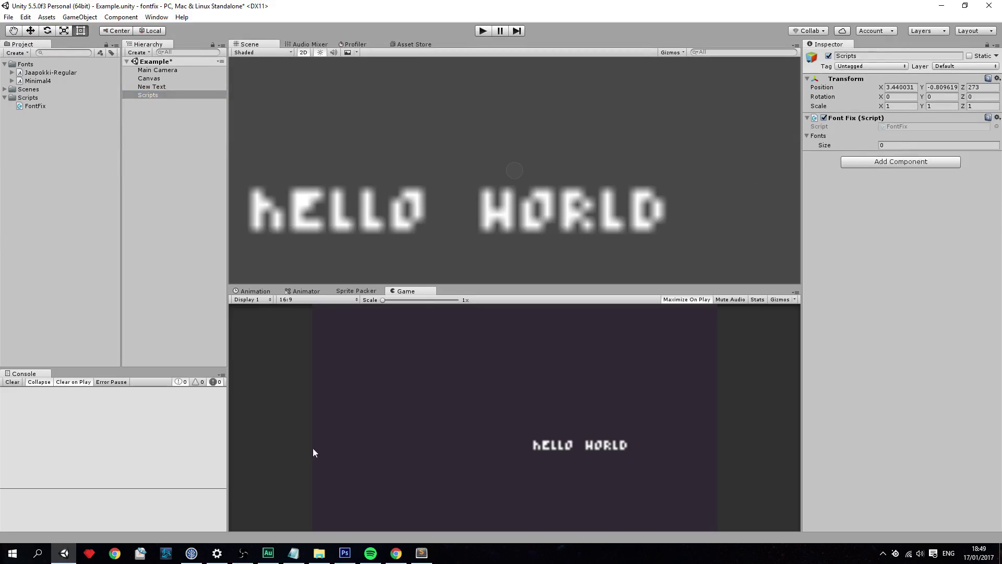
# Bring up FontFix.cs in Sublime Text and highlight the public fonts array declaration on line 7
pyautogui.moveTo(421, 559)
pyautogui.click(469, 470)
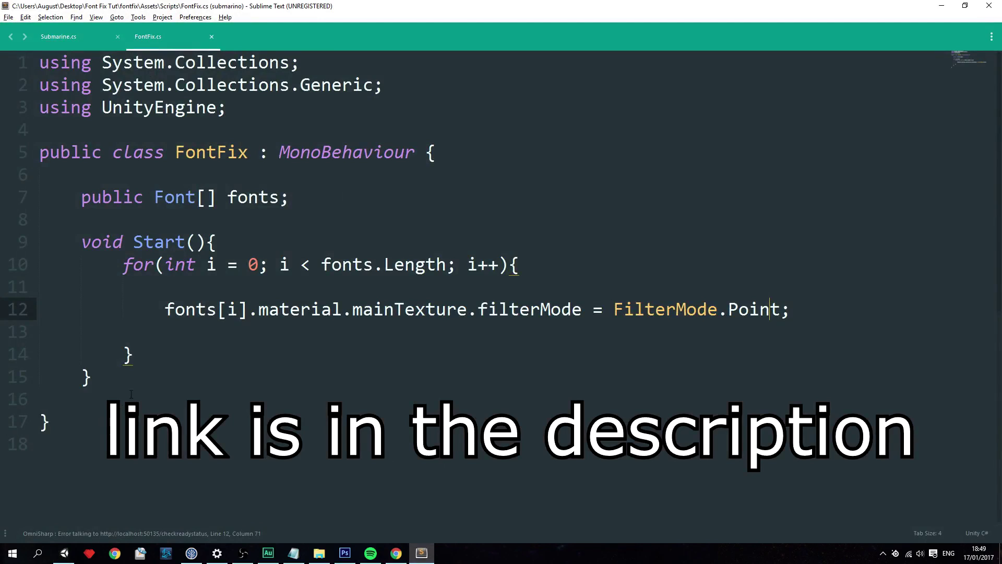
pyautogui.moveTo(84, 203); pyautogui.dragTo(289, 201)
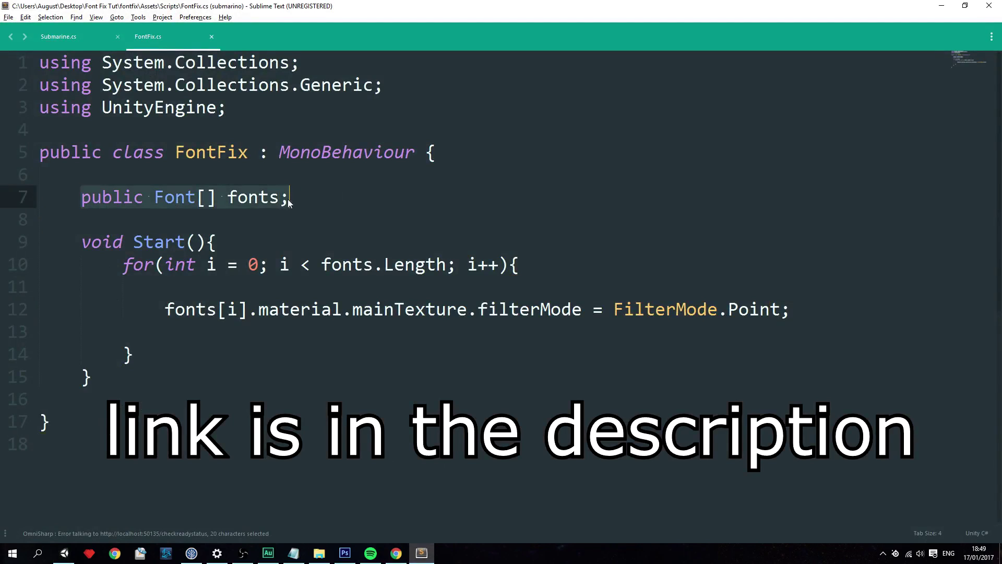
pyautogui.click(206, 199)
pyautogui.click(314, 193)
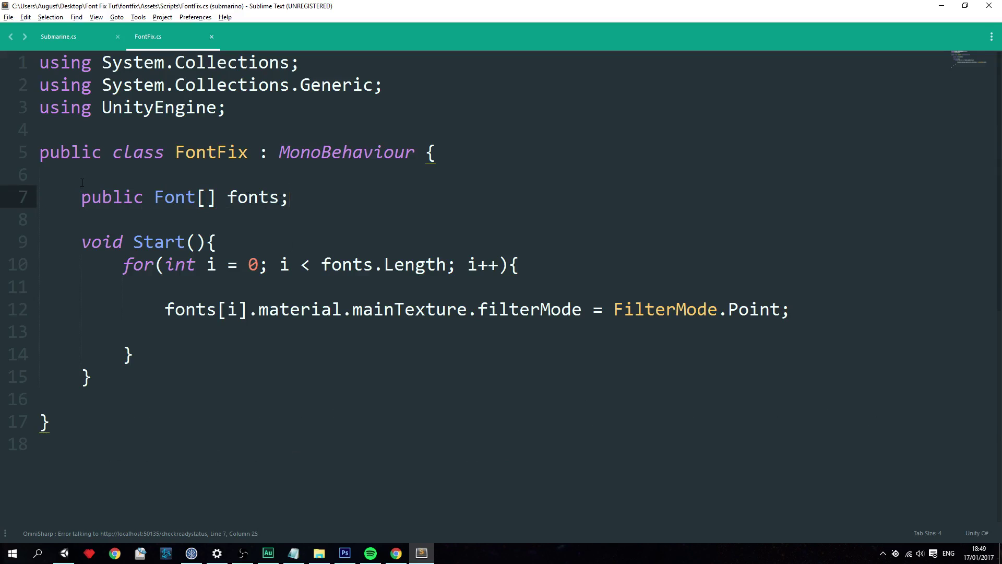
# Highlight the lines 9–15 loop setting each font texture's filterMode to Point, then return to Unity
pyautogui.moveTo(81, 244); pyautogui.dragTo(101, 371)
pyautogui.click(240, 398)
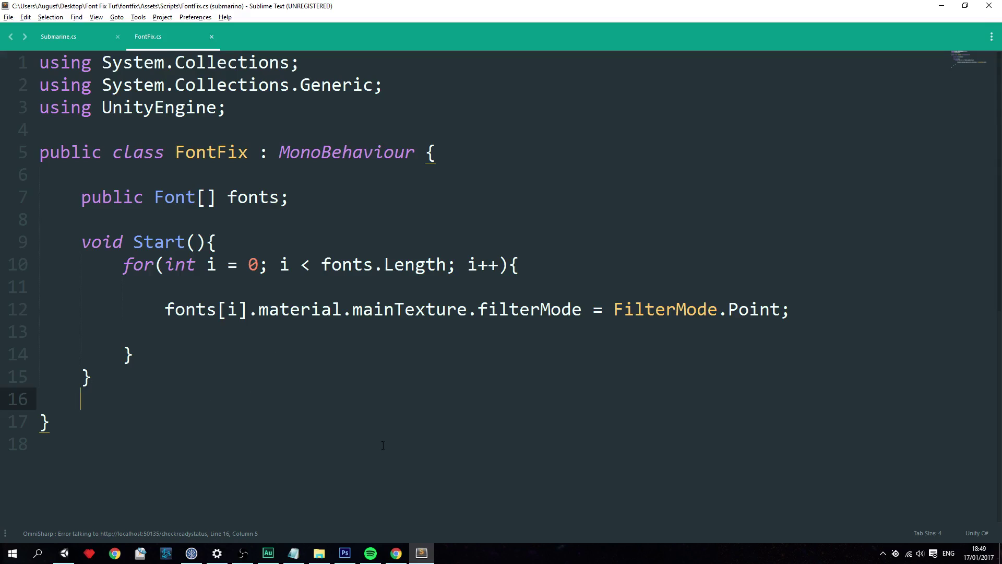
pyautogui.click(64, 553)
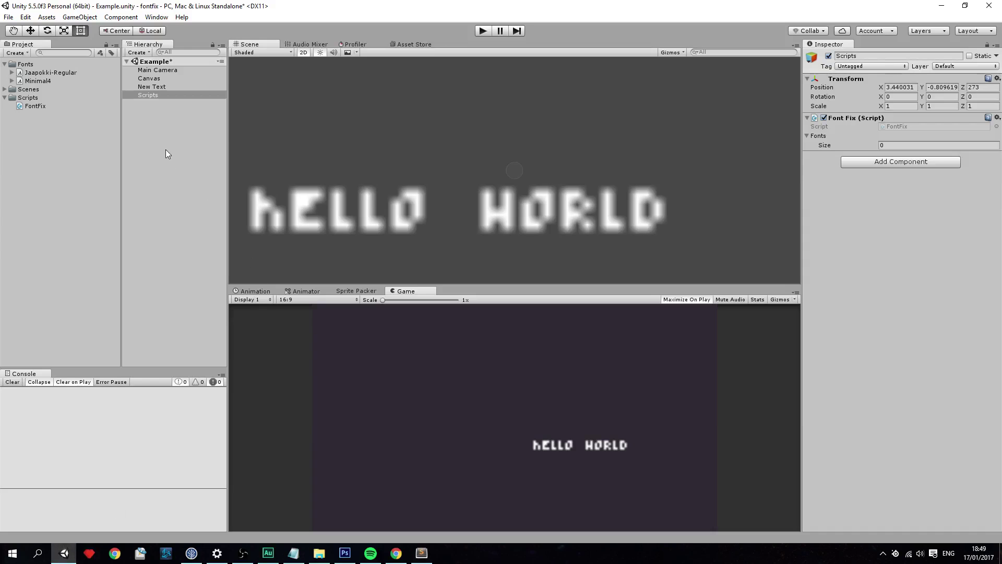
# Put Minimal4 in FontFix's Fonts list, then play and zoom to confirm HELLO WORLD is pixel-crisp
pyautogui.moveTo(45, 82); pyautogui.dragTo(835, 136)
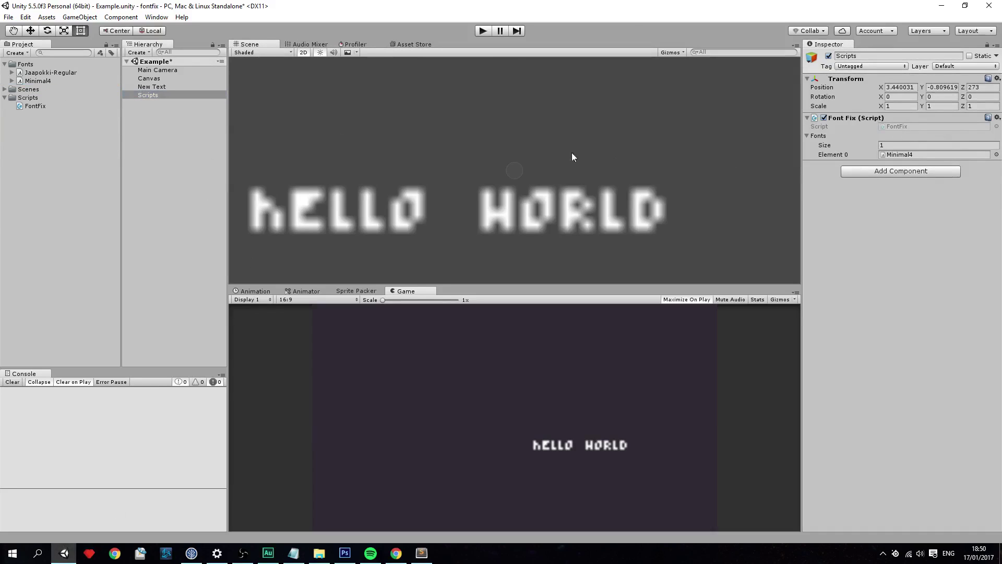
pyautogui.click(485, 32)
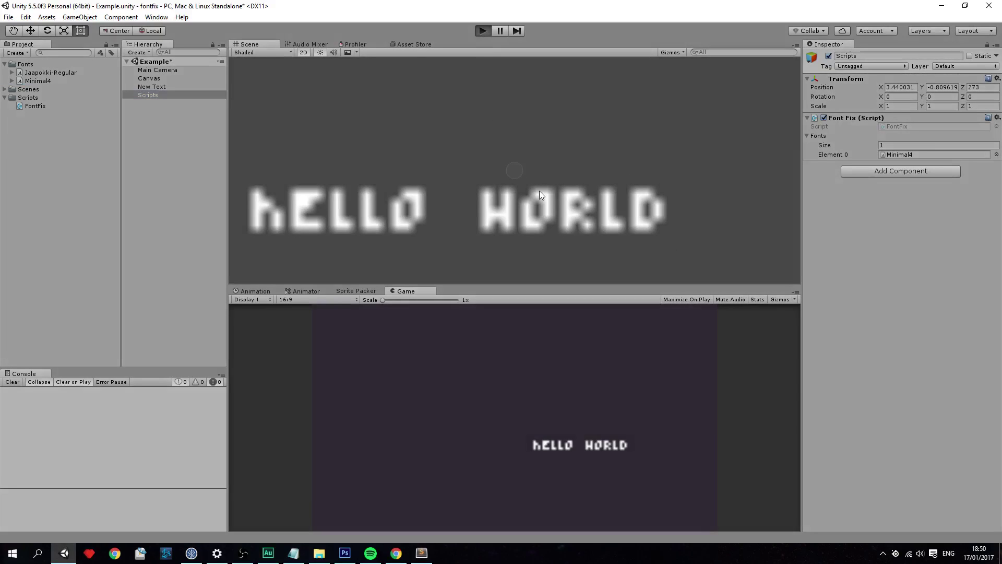
pyautogui.scroll(3, 351, 177)
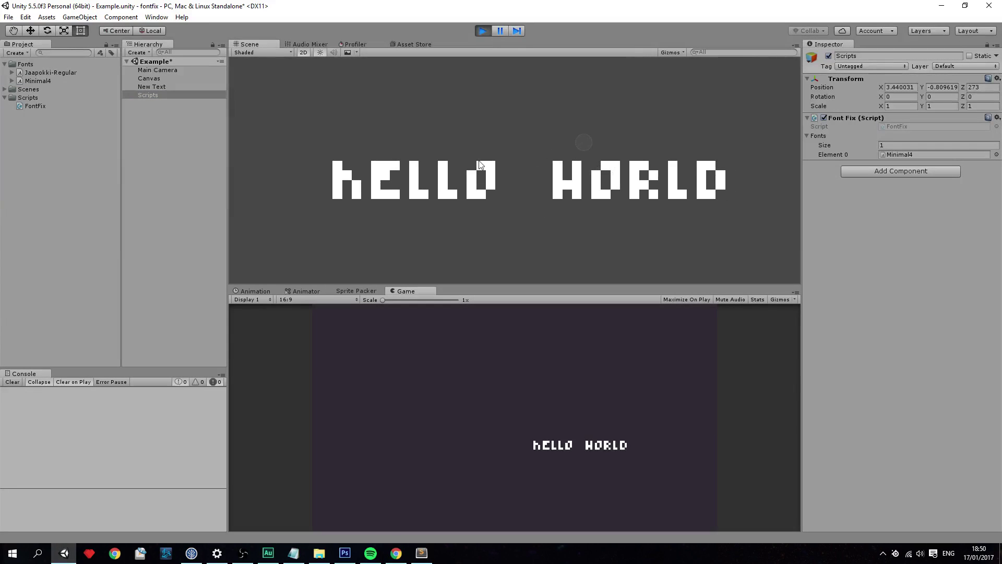
pyautogui.scroll(10, 351, 181)
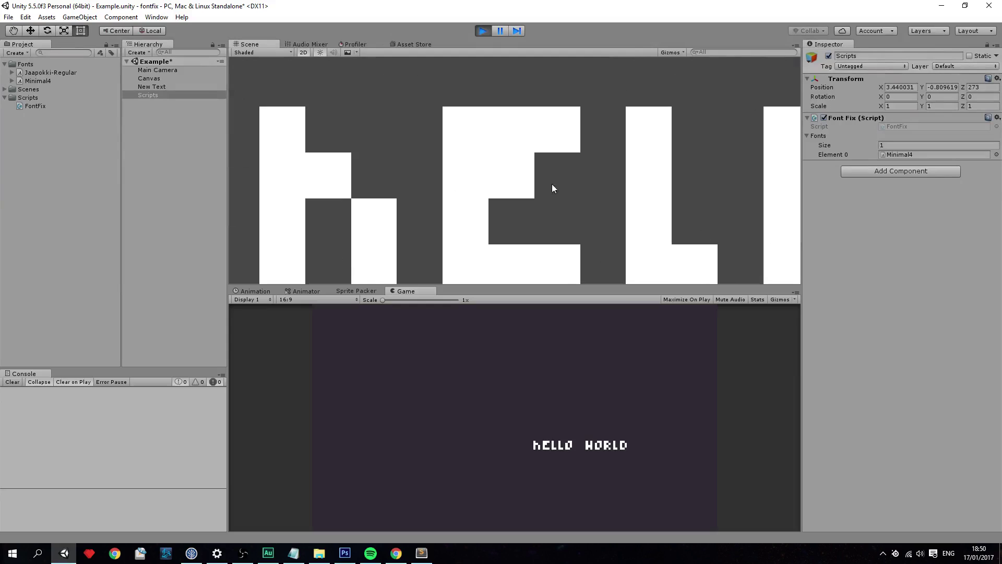
pyautogui.scroll(10, 562, 192)
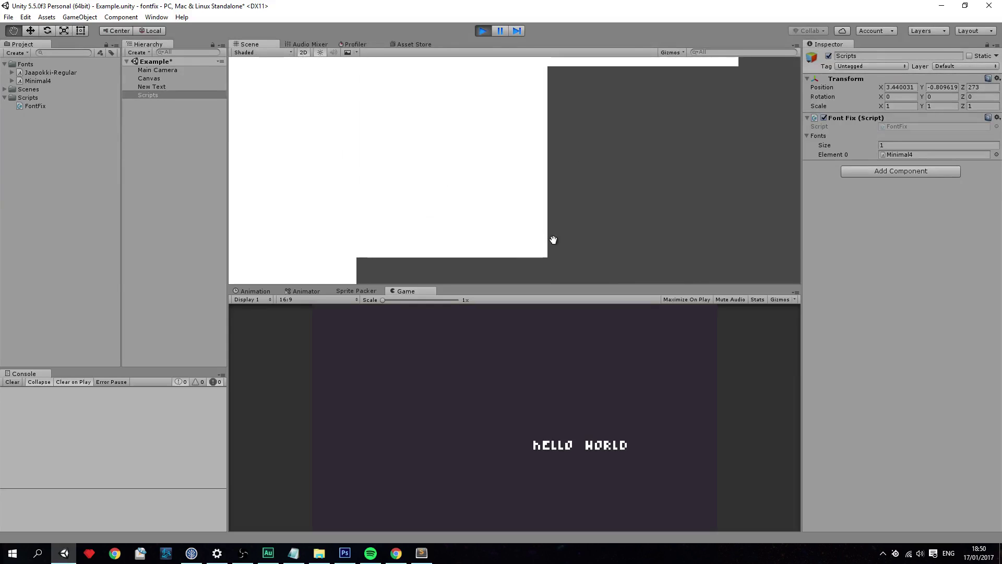
pyautogui.scroll(-10, 527, 137)
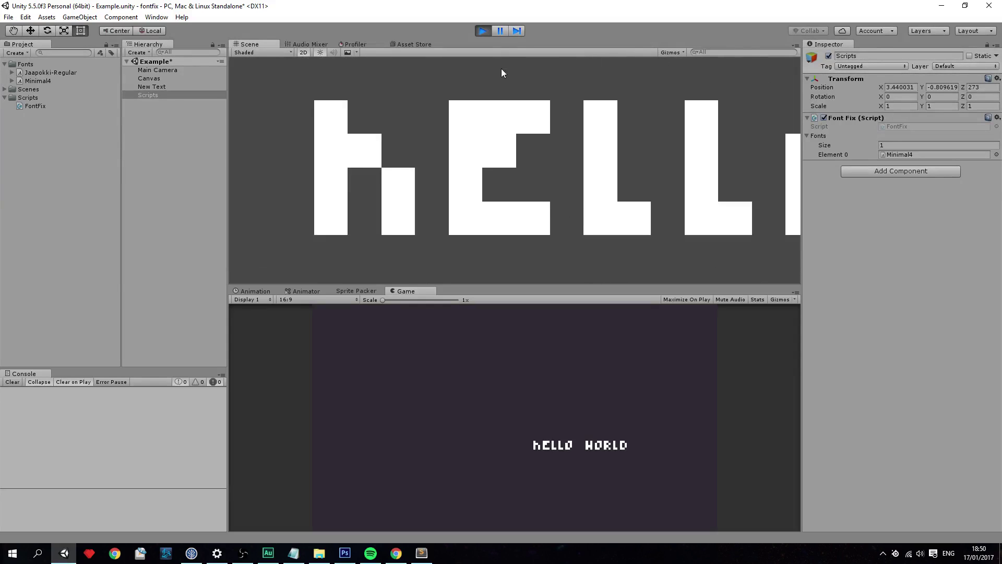
pyautogui.click(483, 30)
pyautogui.scroll(-5, 609, 136)
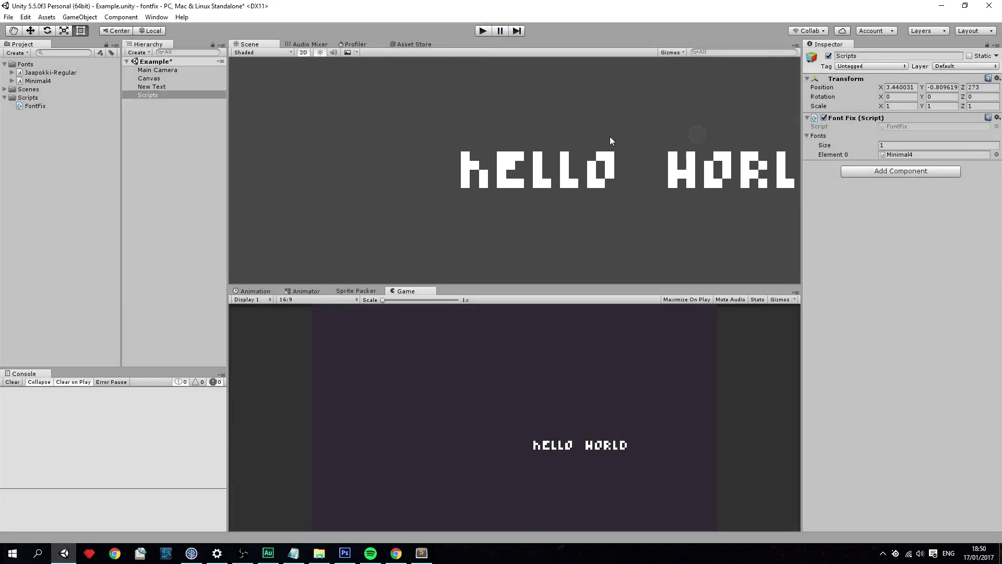
pyautogui.scroll(4, 586, 164)
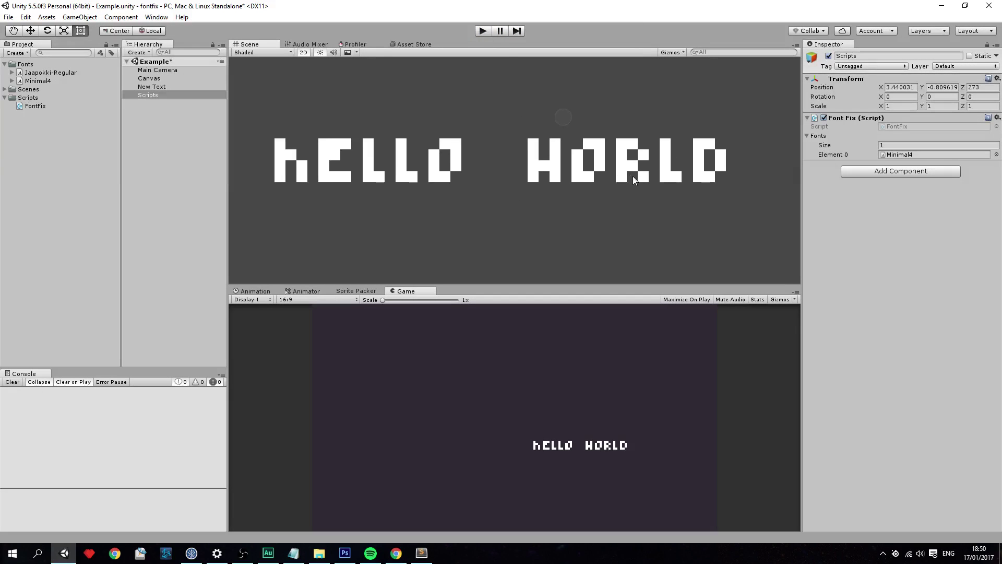